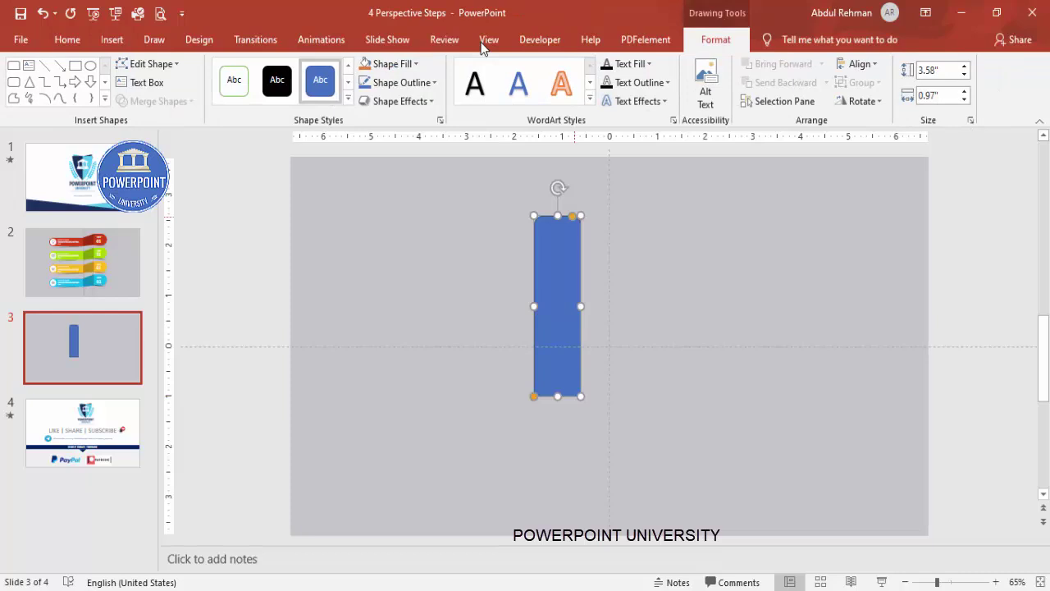
Fully round the top corners of the blue upright rectangle and remove its outline
left_click_drag(572, 216, 478, 219)
left_click(403, 83)
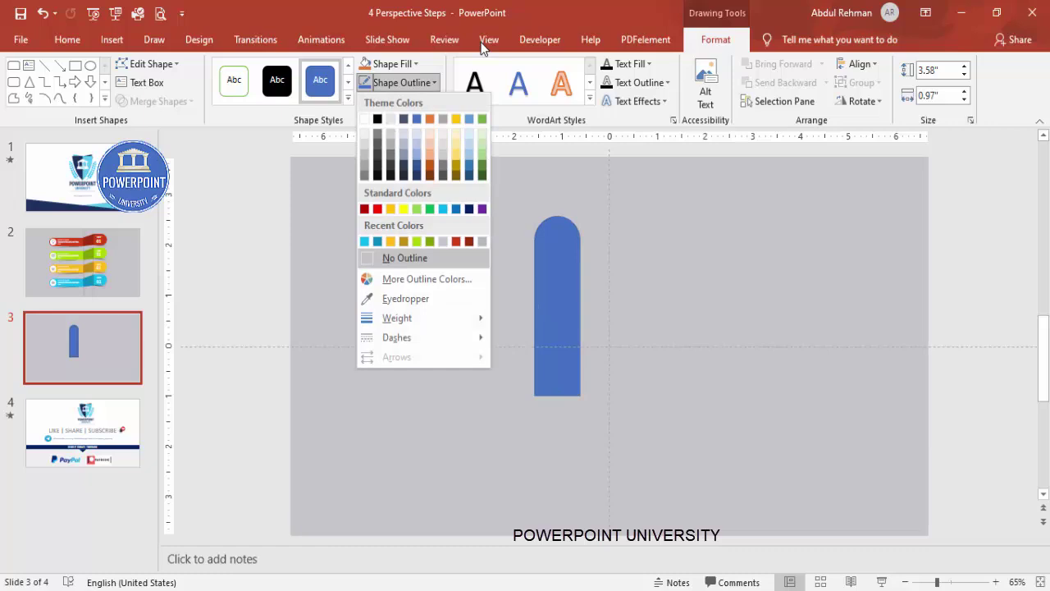
key("n")
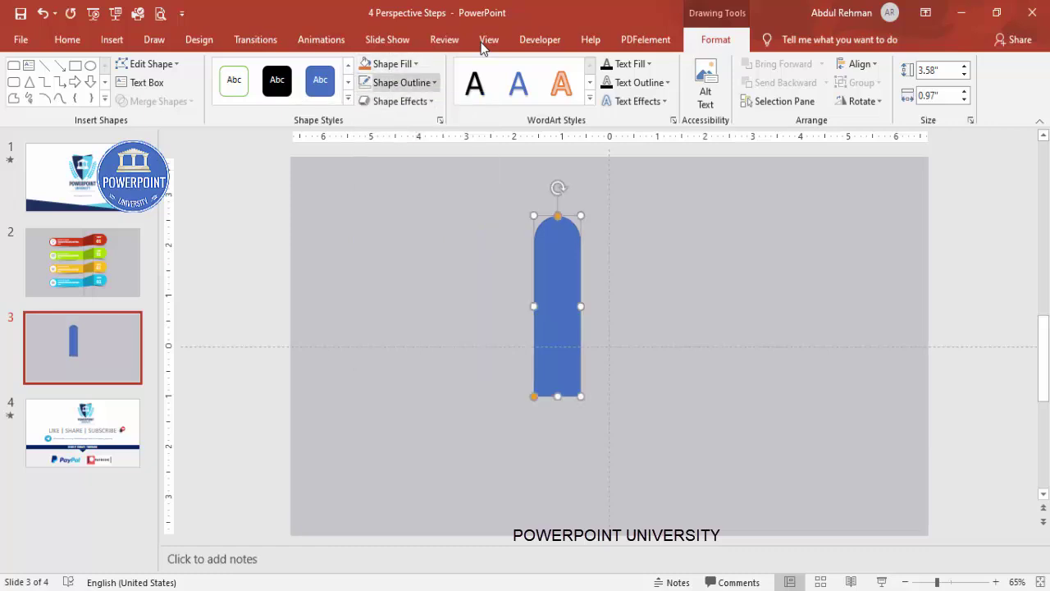
Fill the rounded shape with the recently used golden yellow and rotate it left 90°
left_click(396, 64)
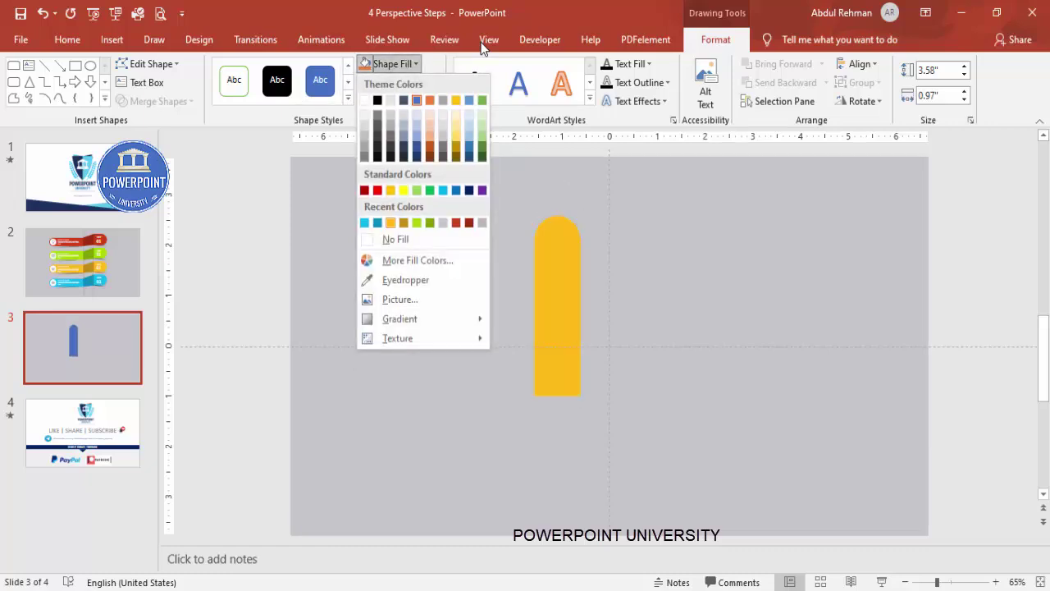
key("Return")
key("alt+j")
key("d")
key("a")
key("y")
key("Down")
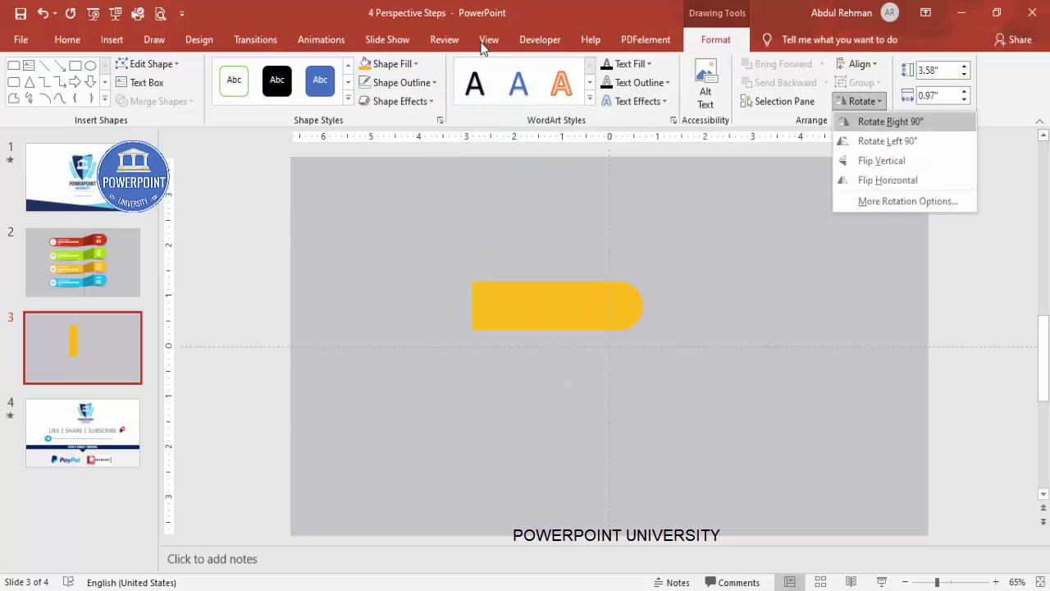
key("Down")
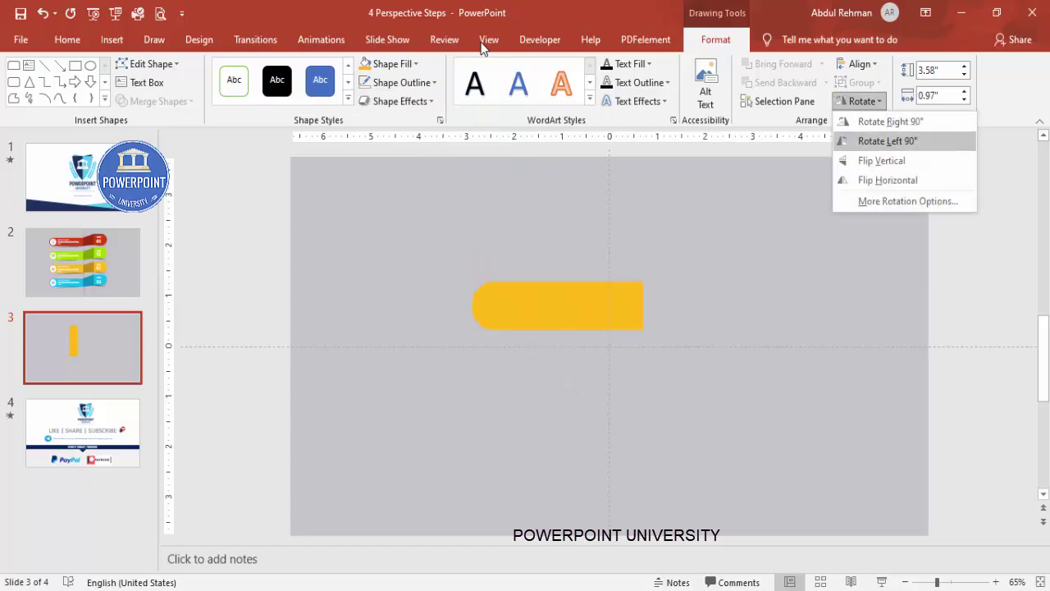
left_click(888, 141)
Place the yellow bar in the slide's upper half, ending at the vertical center guide, and resize it to about 4.2" by 0.94"
left_click_drag(561, 325, 527, 246)
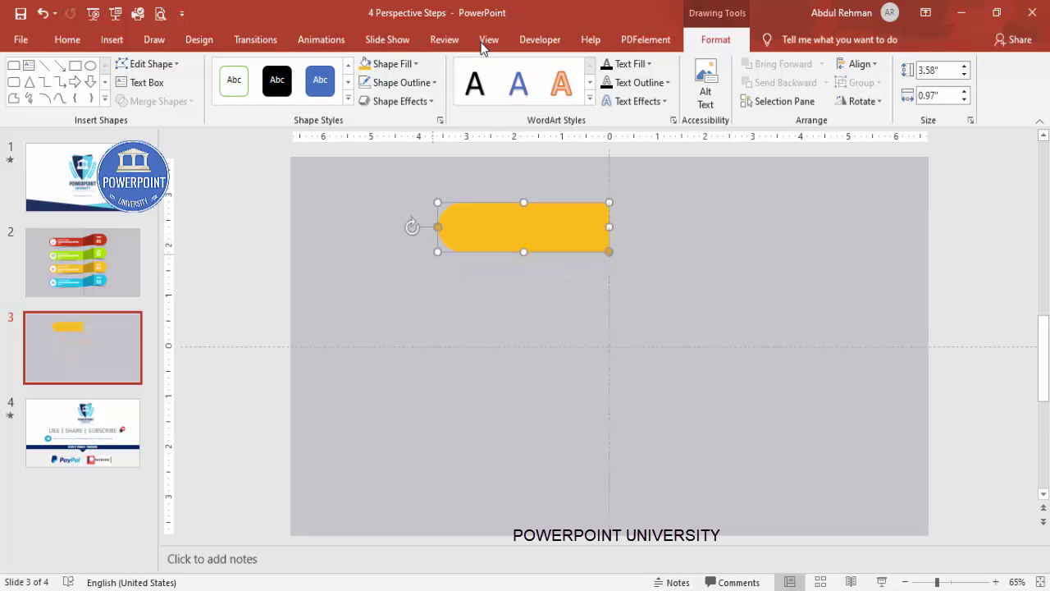
left_click_drag(438, 251, 420, 250)
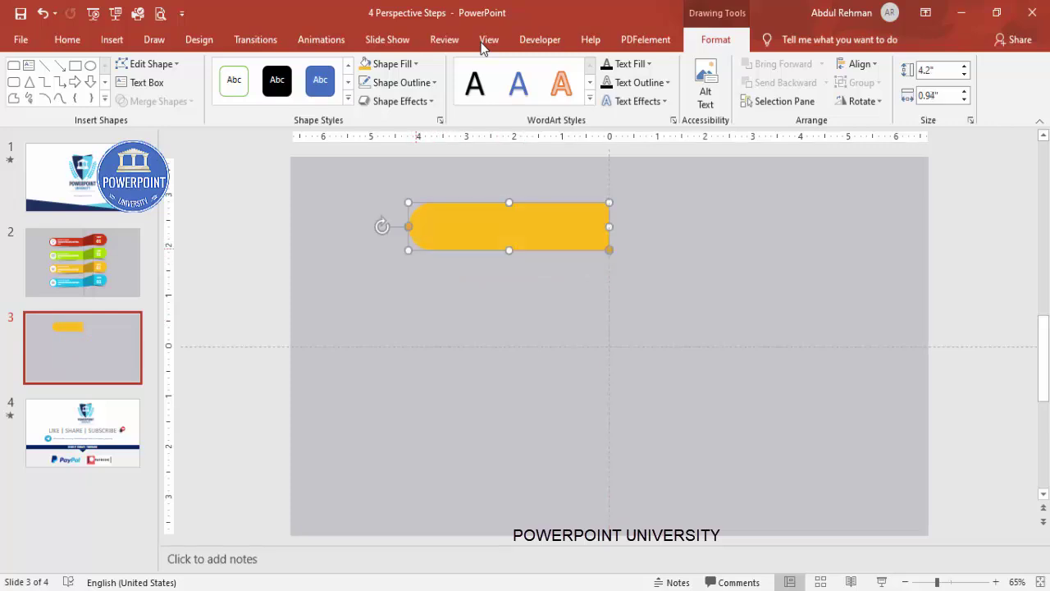
key("Down")
key("Down")
key("Down")
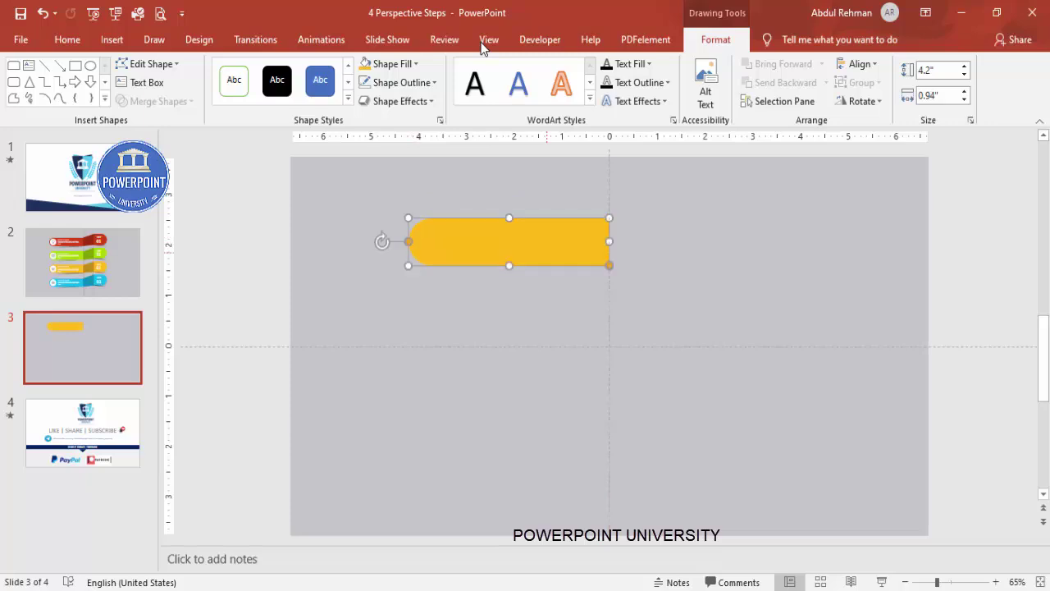
key("Escape")
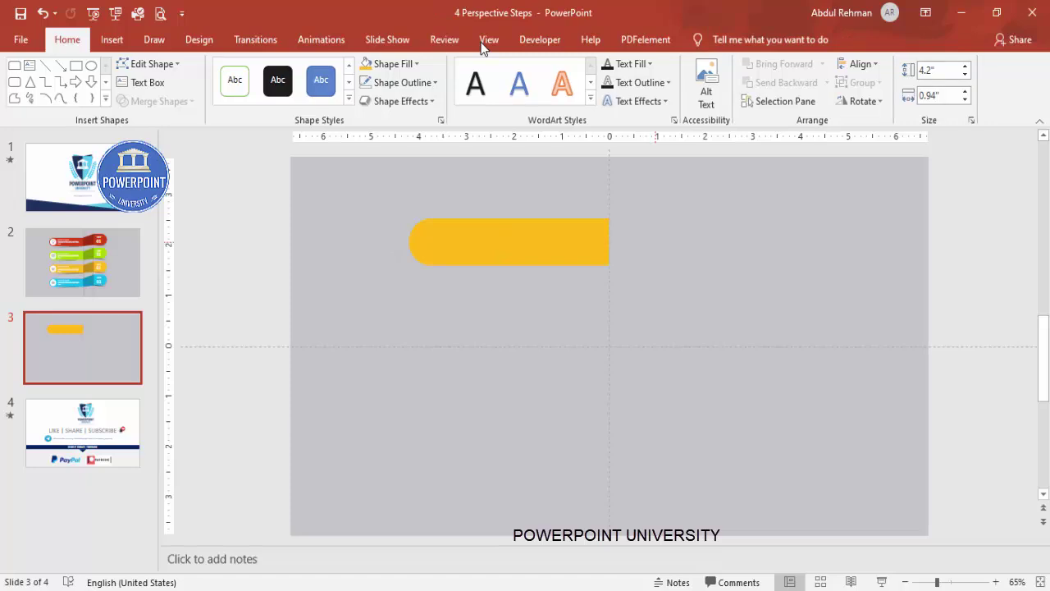
Draw a full-slide-height rectangle, about 7.5" by 1.33", starting at the vertical center guide and extending to its right
scroll(482, 48, "down", 1)
left_click(243, 82)
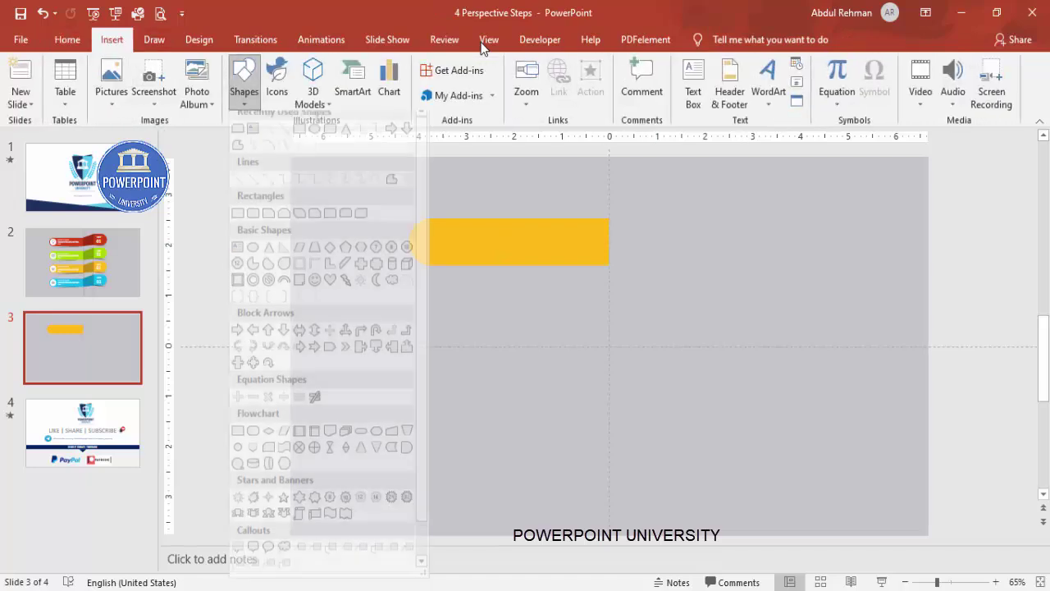
left_click(238, 222)
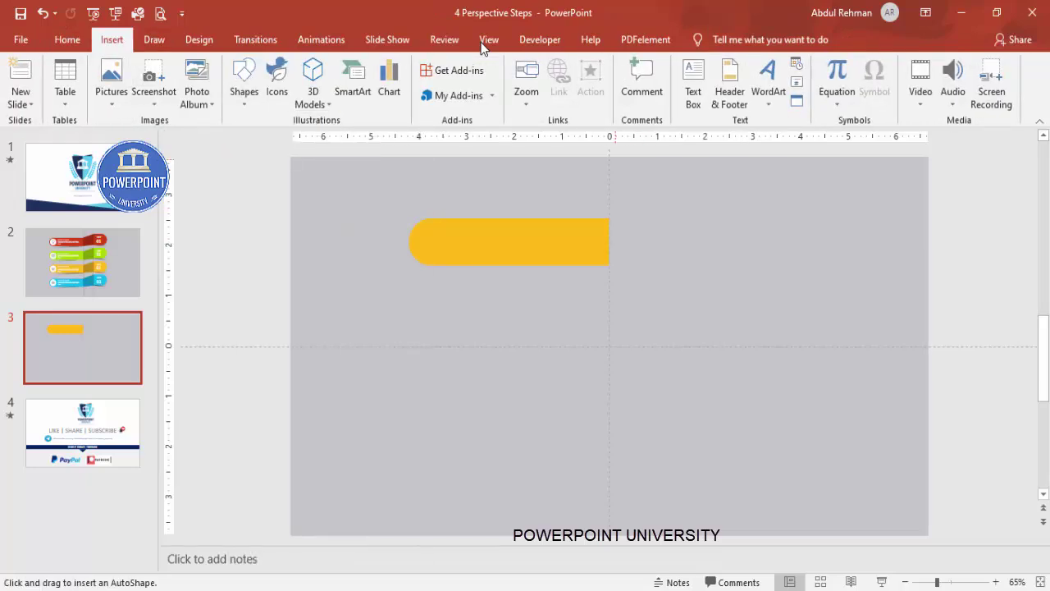
mouse_move(613, 167)
left_mouse_down()
mouse_move(674, 410)
mouse_move(691, 516)
mouse_move(673, 535)
left_mouse_up()
Remove the tall rectangle's outline and fill it with a medium gray theme color
left_click(400, 83)
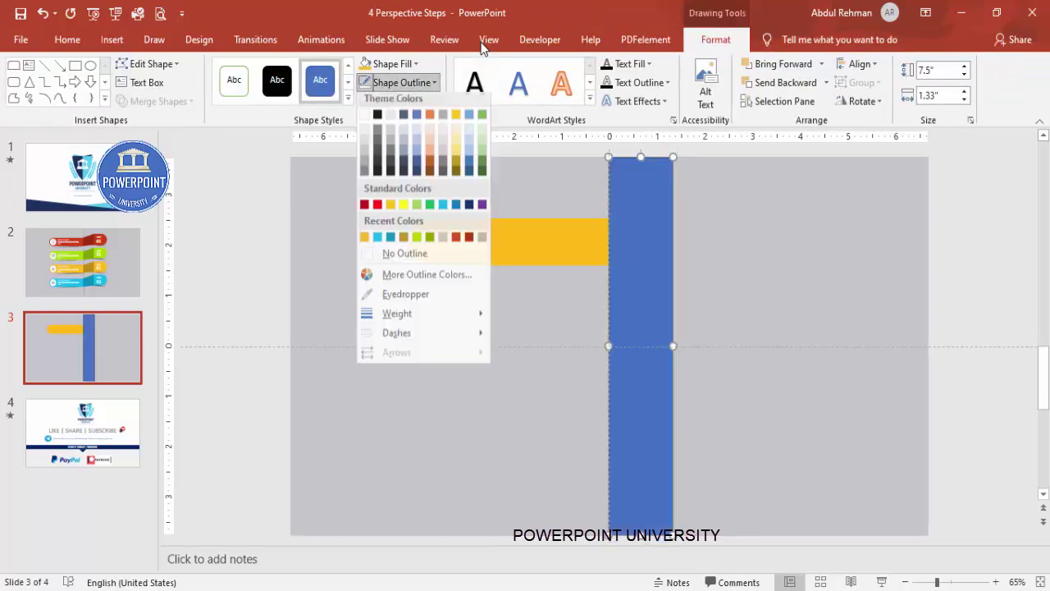
key("Return")
key("alt+j")
key("d")
key("s")
key("f")
key("Down")
key("Down")
key("Down")
key("Down")
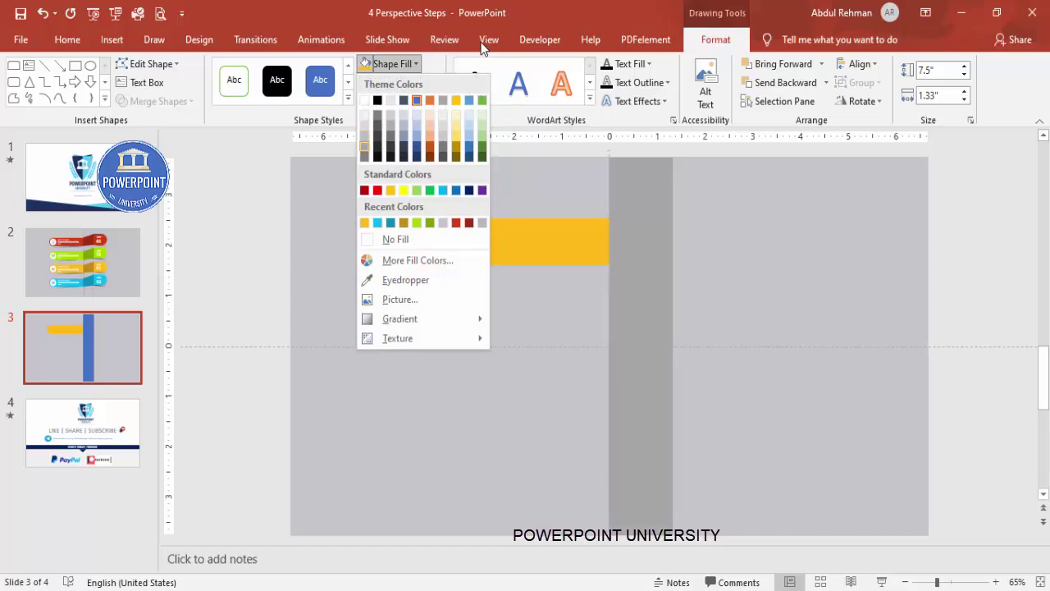
key("Return")
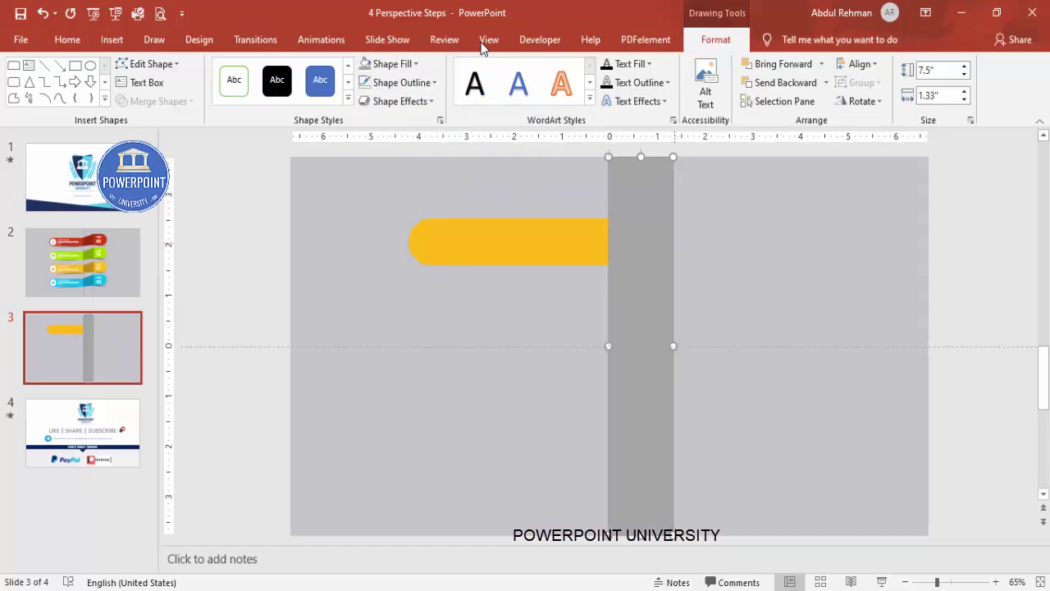
key("Escape")
Duplicate the yellow bar to the right of the gray strip and flip the copy horizontally
key("Tab")
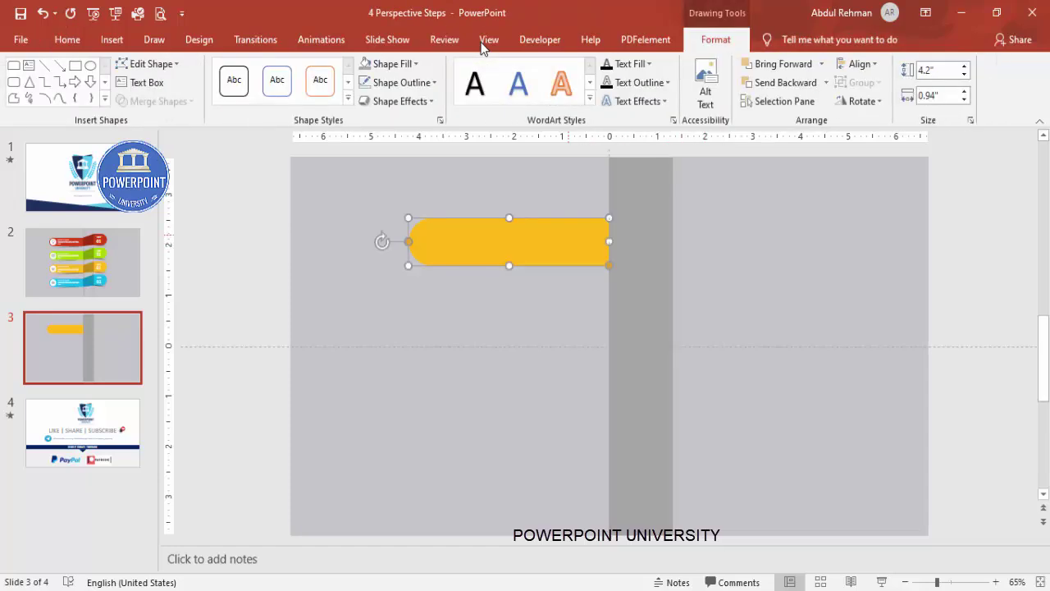
key("ctrl+d")
left_click_drag(568, 236, 817, 259)
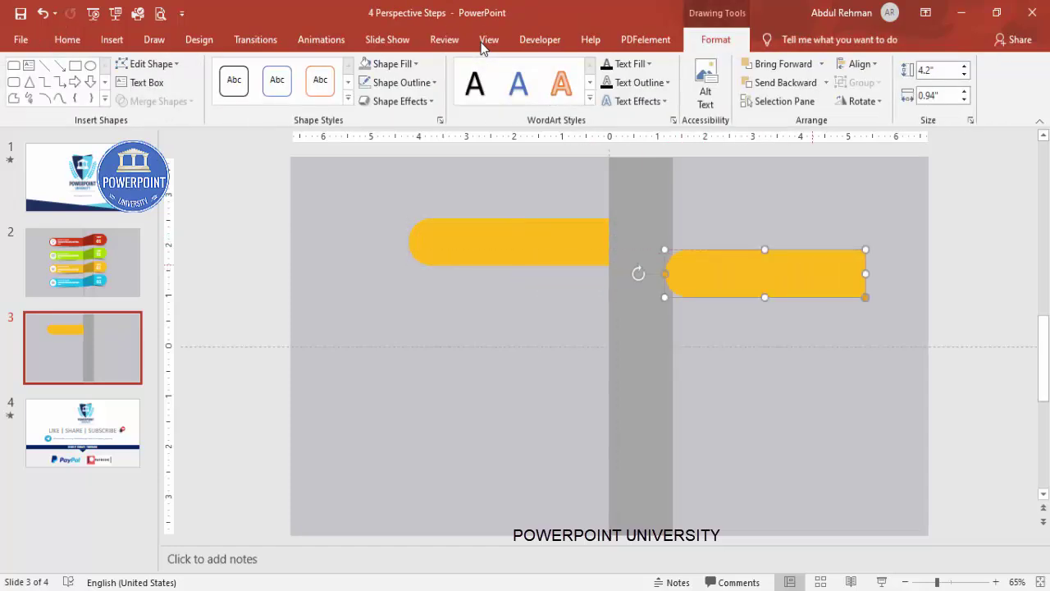
left_click(860, 102)
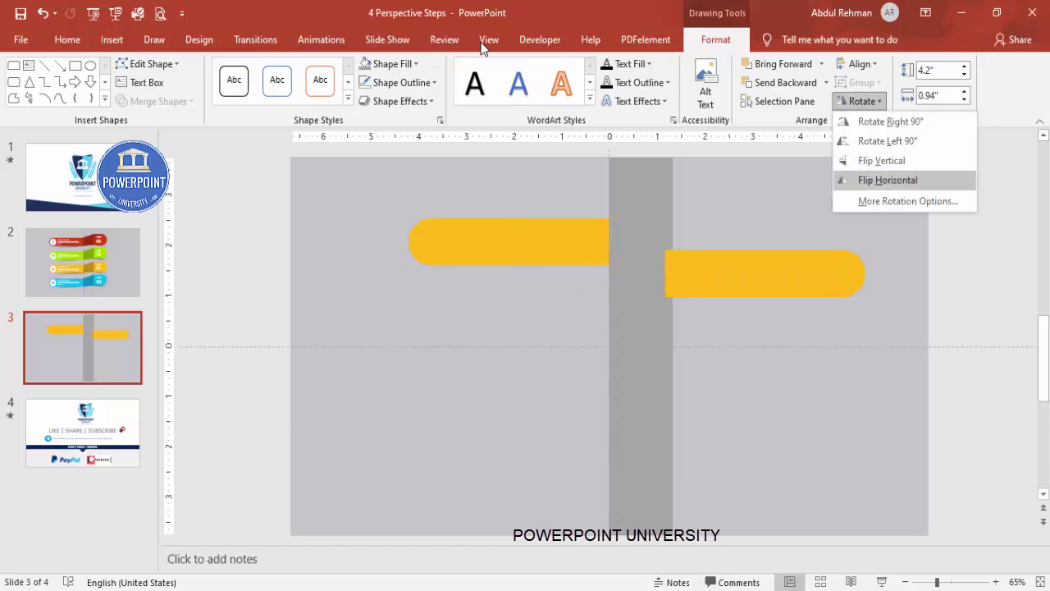
key("Return")
Resize the copied bar to about 1.5" by 1.05" and set it against the gray strip's right edge, slightly higher than the original bar
mouse_move(665, 273)
left_mouse_down()
mouse_move(801, 273)
mouse_move(720, 225)
mouse_move(707, 224)
mouse_move(710, 247)
left_mouse_up()
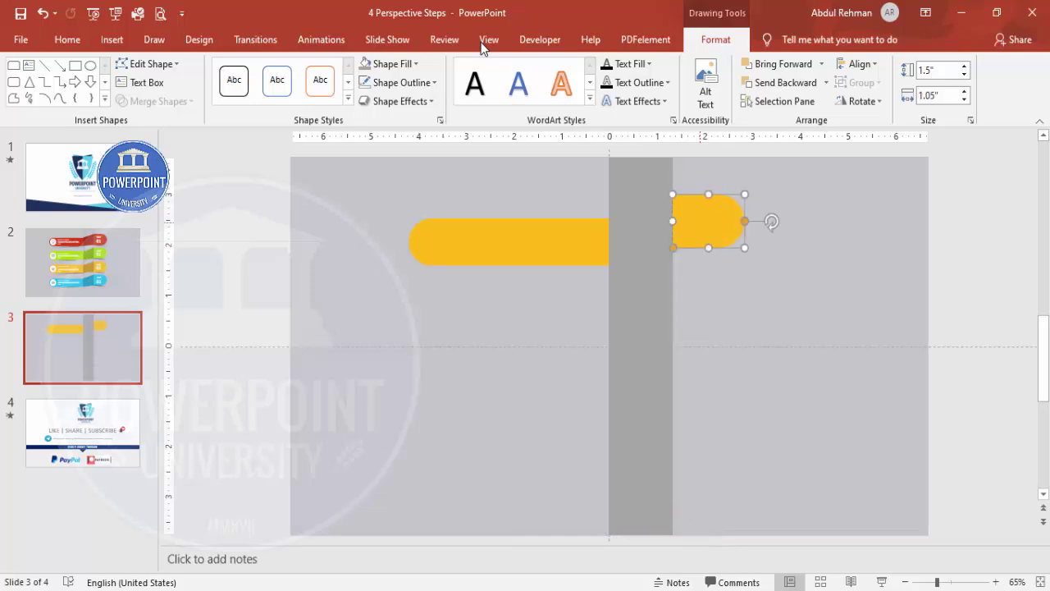
scroll(708, 222, "up", 3)
left_click_drag(725, 235, 726, 259)
key("Up")
key("Up")
key("Up")
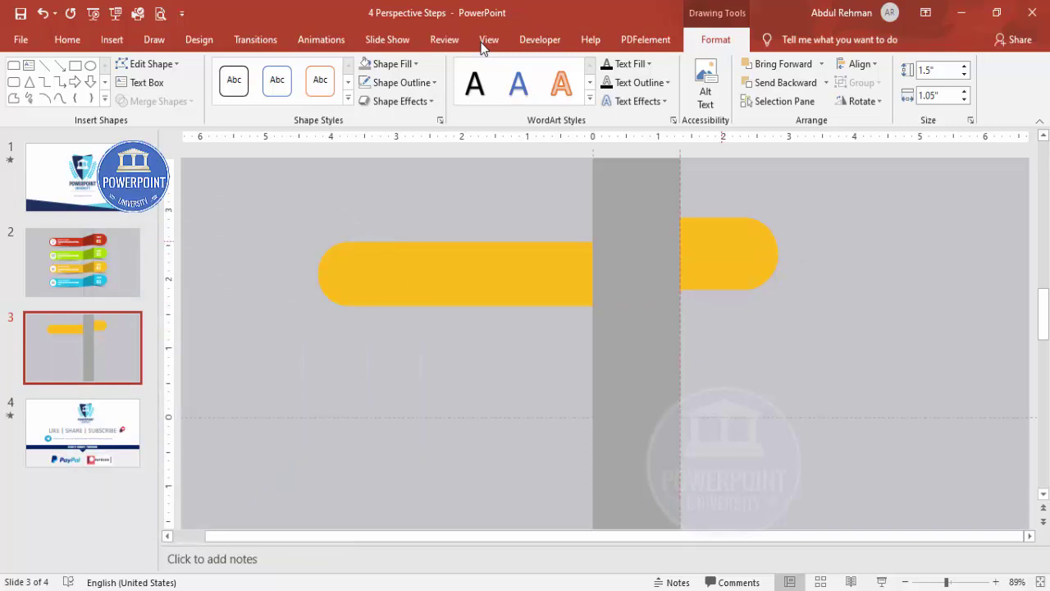
key("Escape")
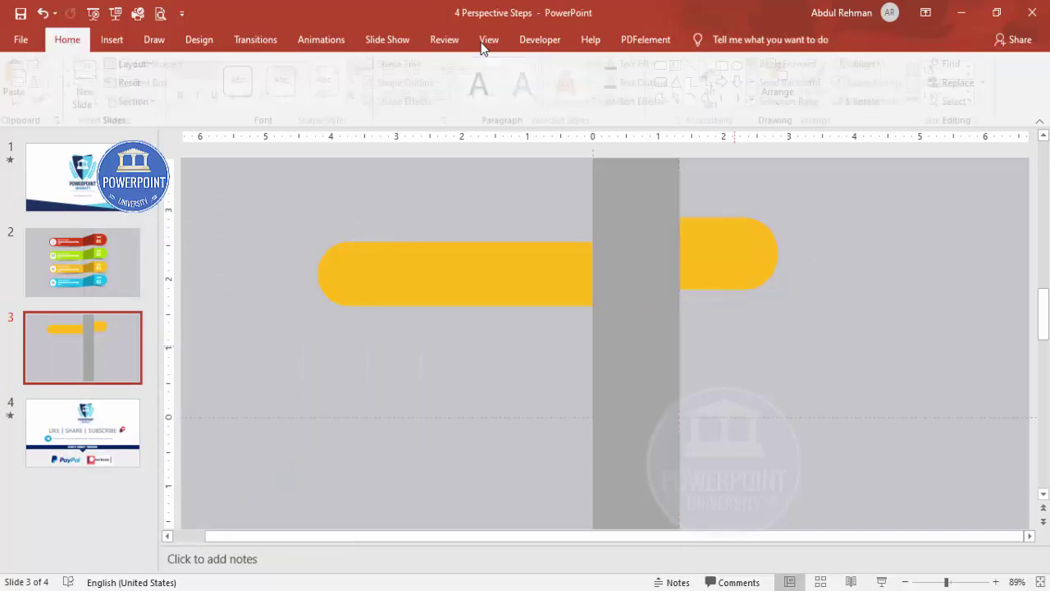
Draw a rectangle about 1.29" high and 1.33" wide across the gray strip, spanning the gap between the two yellow bars
left_click(112, 39)
left_click(245, 83)
key("Return")
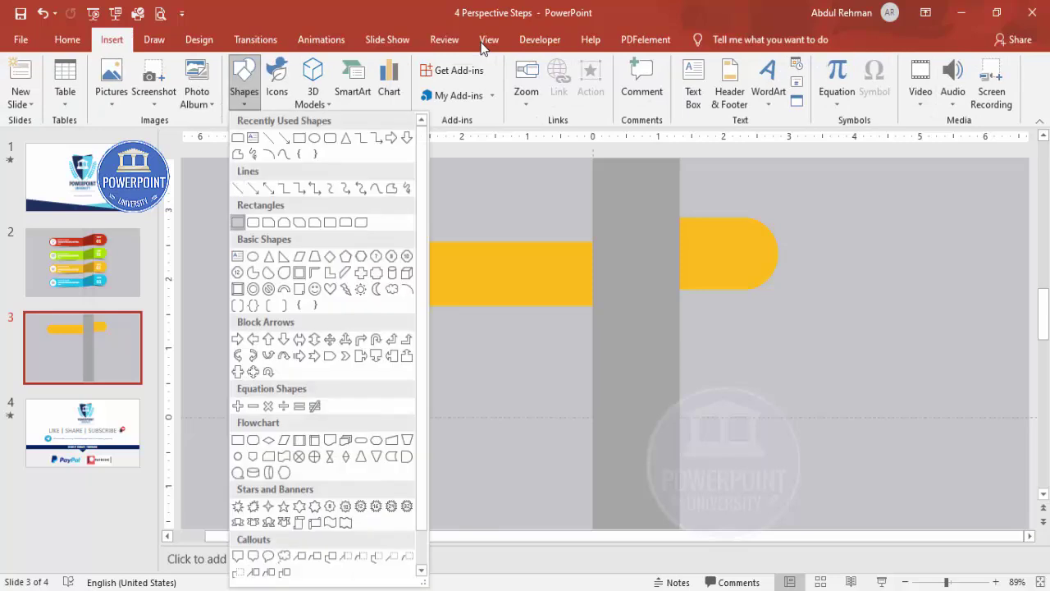
mouse_move(680, 216)
left_mouse_down()
mouse_move(661, 282)
mouse_move(624, 304)
mouse_move(593, 307)
left_mouse_up()
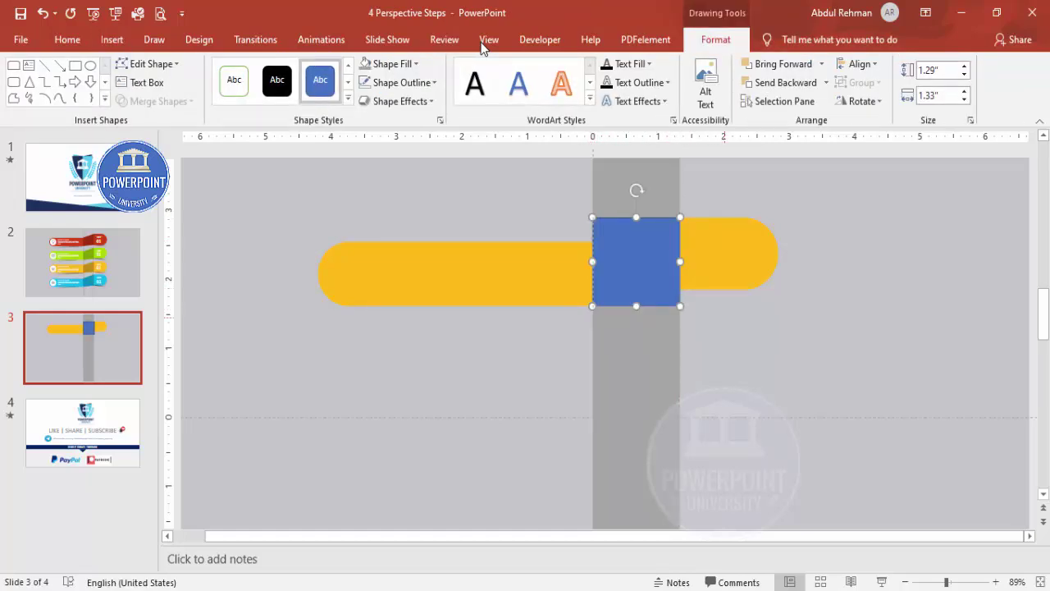
Remove the connecting rectangle's outline and fill it with the same golden yellow as the bars
left_click(402, 83)
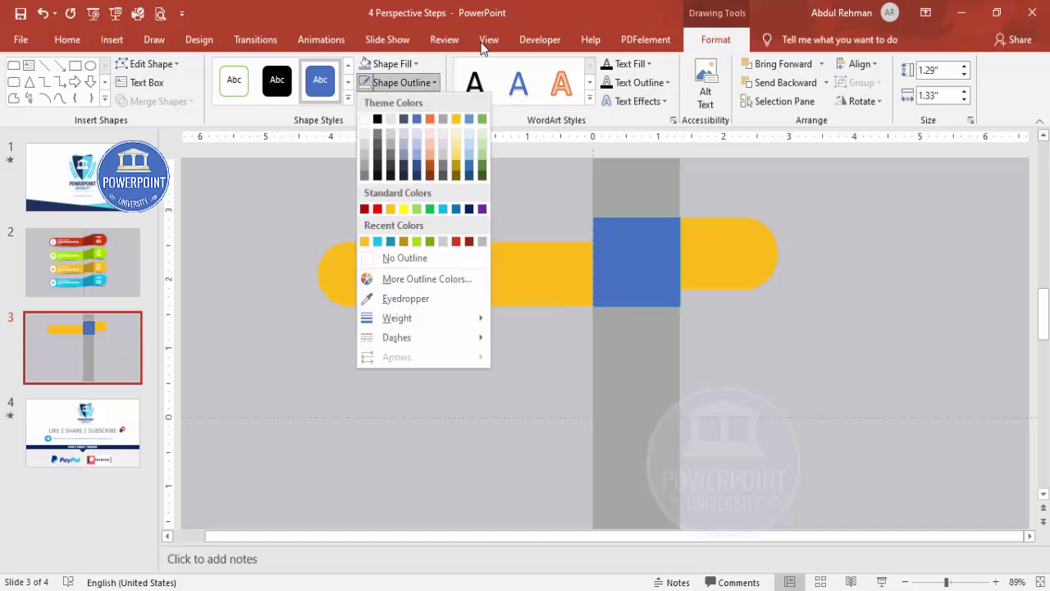
left_click(404, 257)
left_click(395, 64)
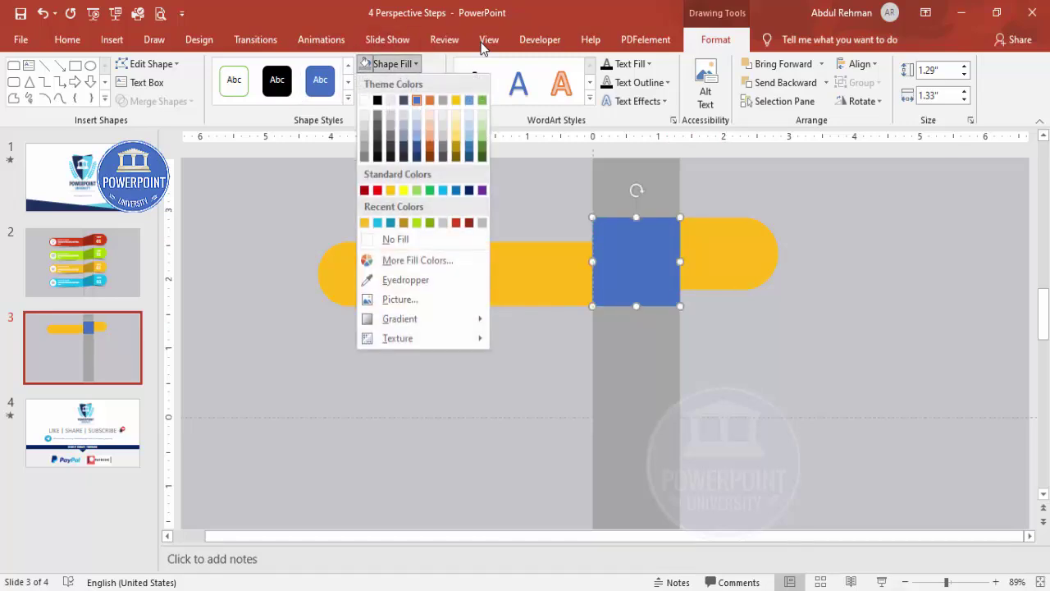
key("Down")
key("Down")
key("Up")
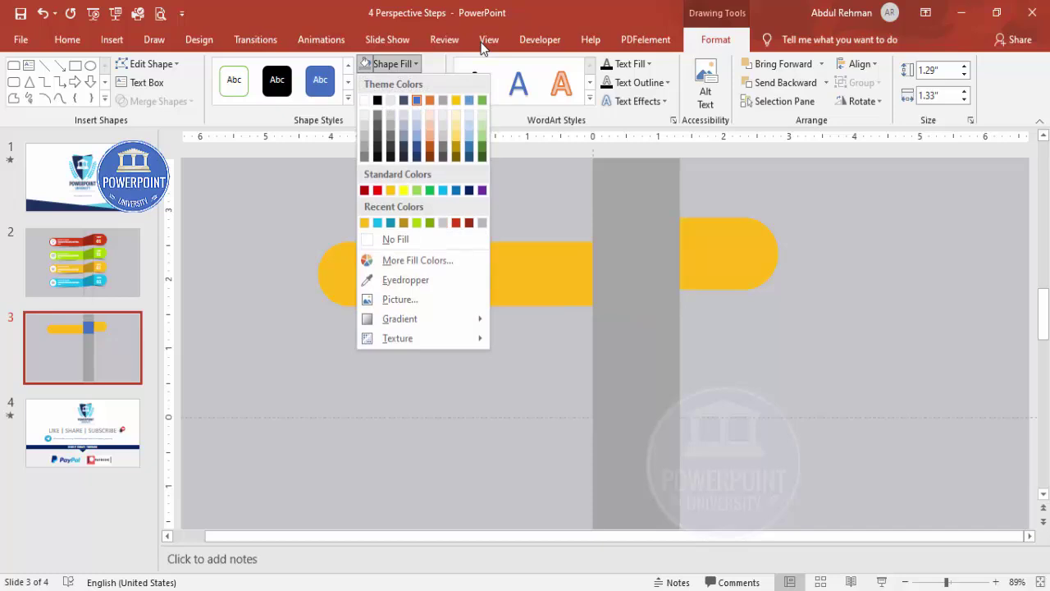
left_click(364, 223)
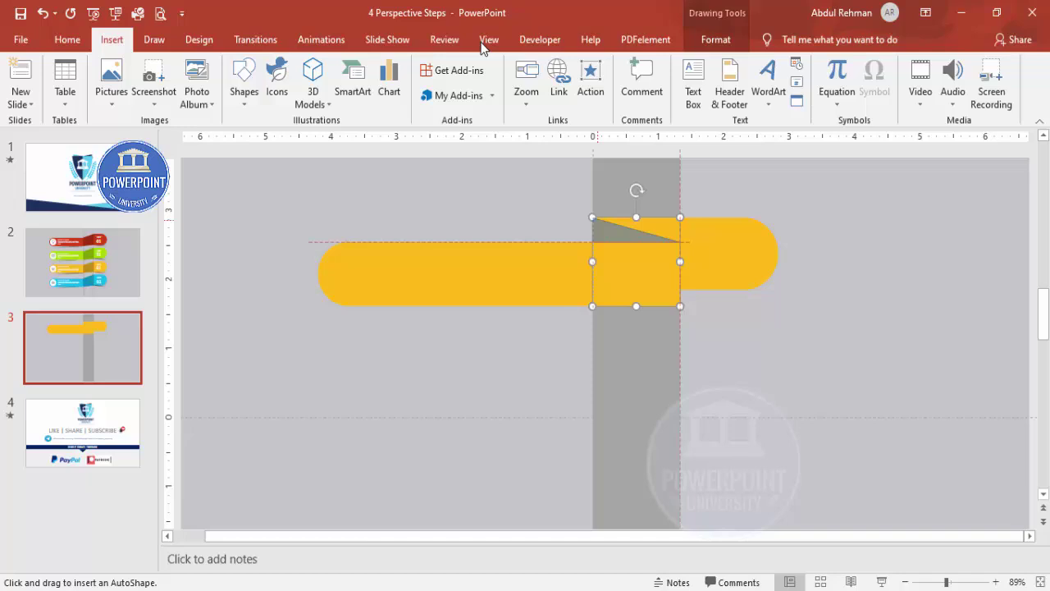
Draw a right triangle about 0.35" high and 1.33" wide along the connecting rectangle's top edge and remove its outline
left_click_drag(593, 218, 680, 242)
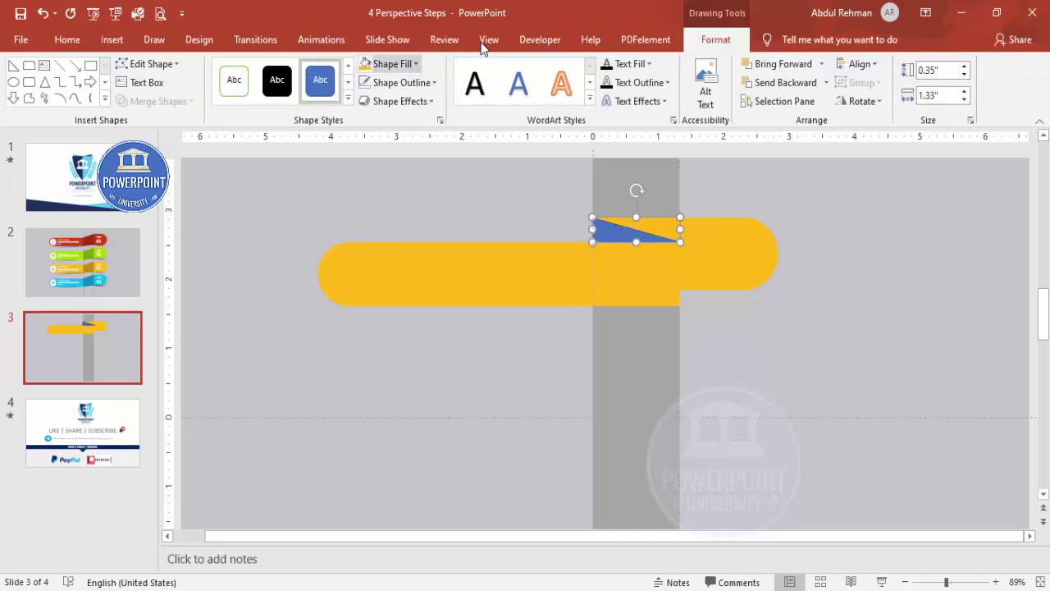
left_click(403, 83)
left_click(405, 258)
Flip the blue triangle horizontally and vertically to cover the connecting rectangle's upper-left corner
left_click(860, 101)
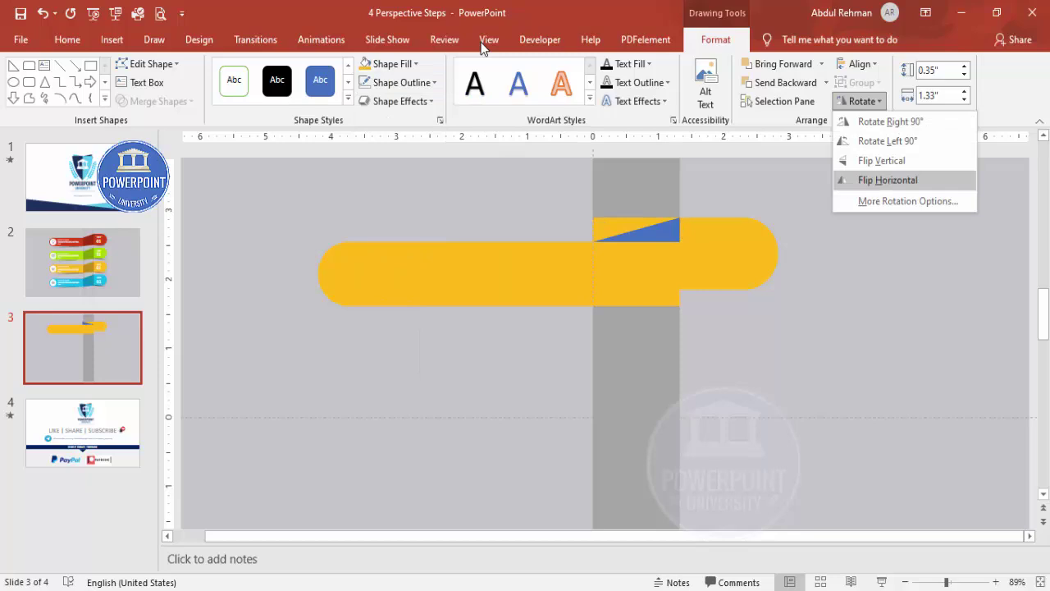
left_click(888, 180)
left_click(862, 101)
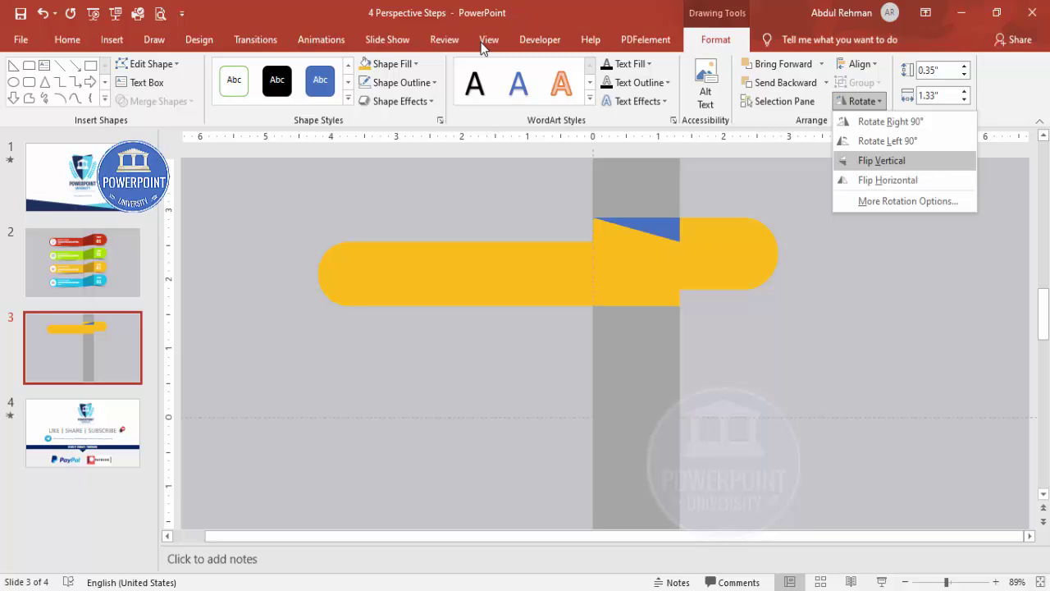
left_click(882, 160)
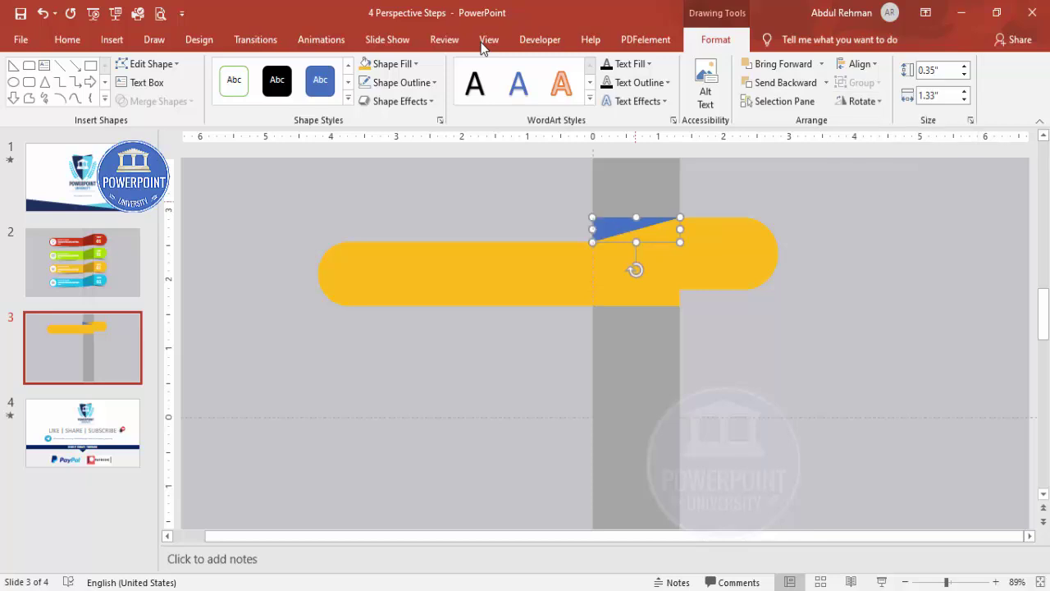
left_click_drag(680, 230, 638, 222)
key("ctrl+z")
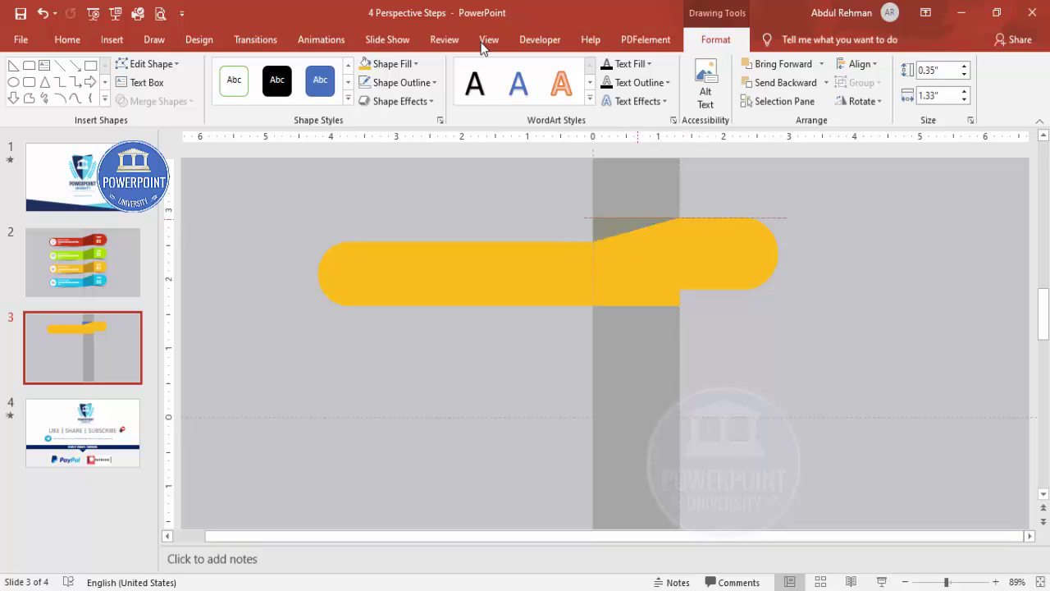
key("ctrl+z")
left_click(738, 337)
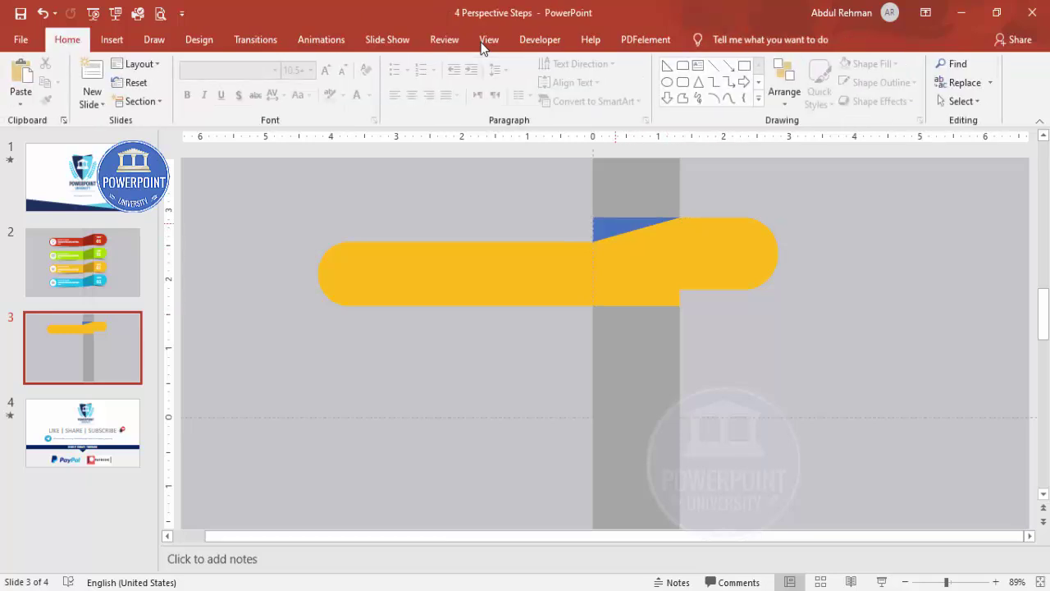
Duplicate the blue triangle, align the copy with the connecting rectangle's bottom edge and flip it horizontally
left_click(613, 226)
key("ctrl+d")
left_click_drag(630, 231, 619, 286)
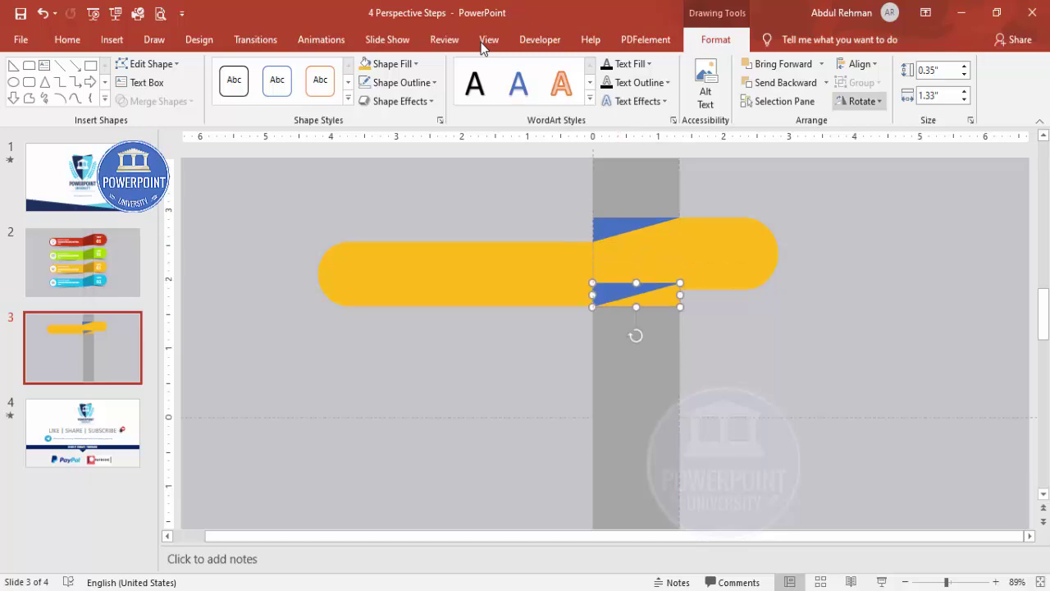
left_click(860, 101)
key("Up")
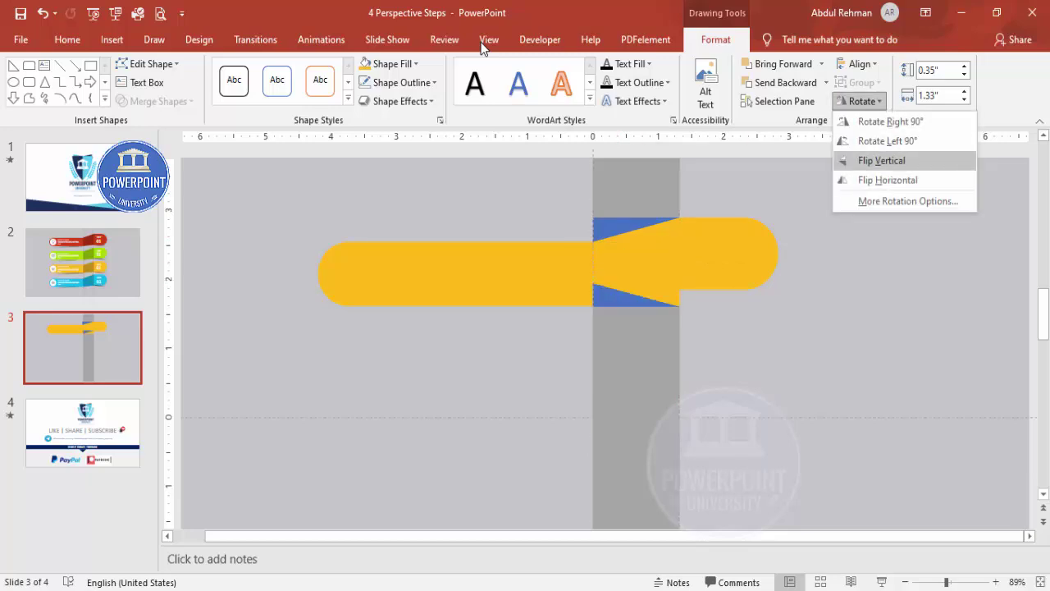
key("Down")
key("Return")
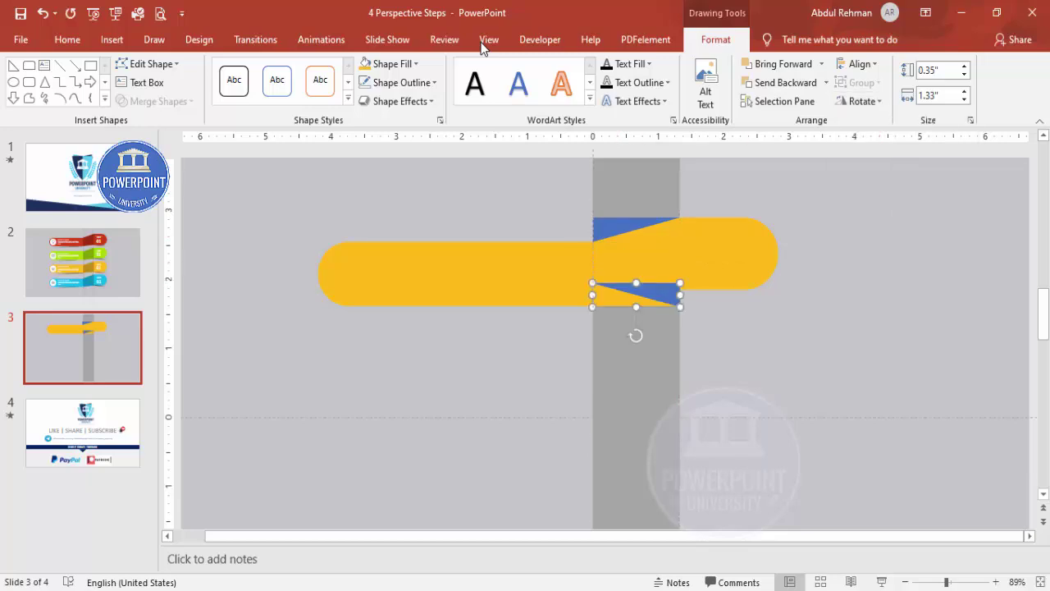
Flip the lower blue triangle vertically and nudge it flush with the connecting rectangle's bottom edge
key("alt+j")
key("d")
key("a")
key("y")
key("Down")
key("Down")
key("Down")
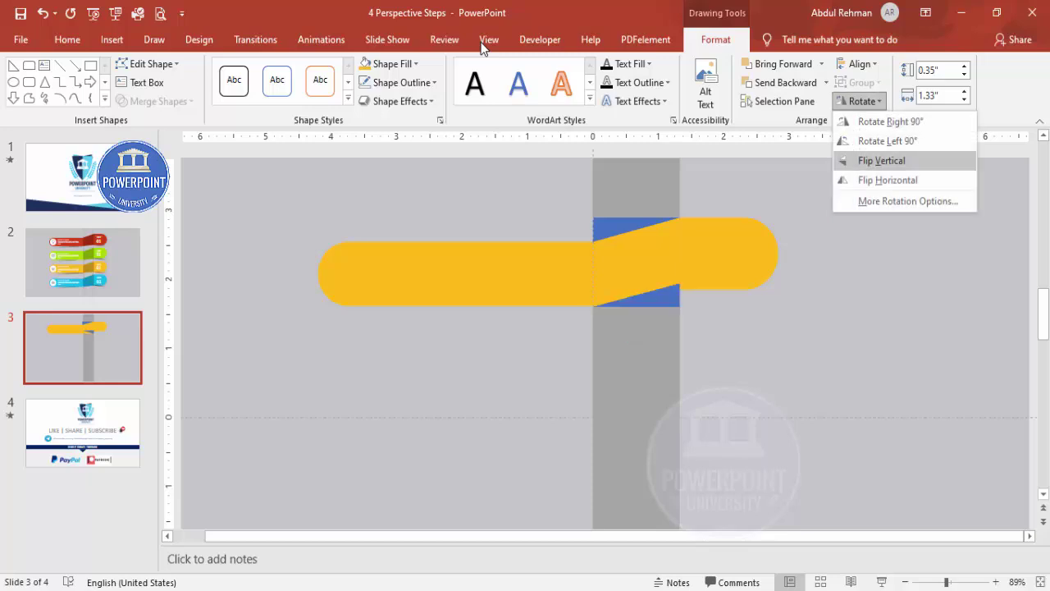
key("Return")
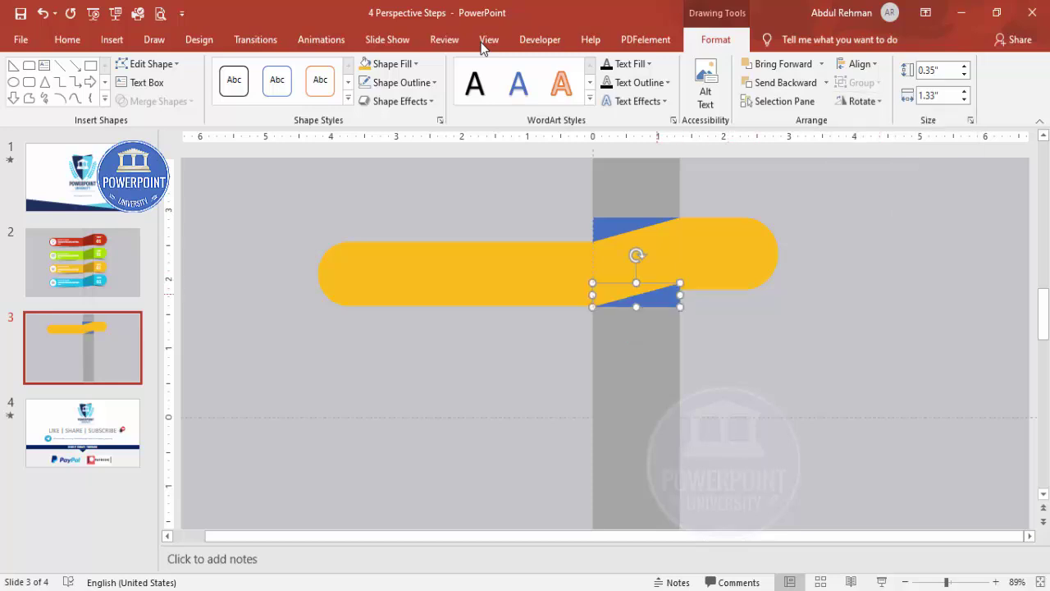
left_click_drag(659, 300, 660, 300)
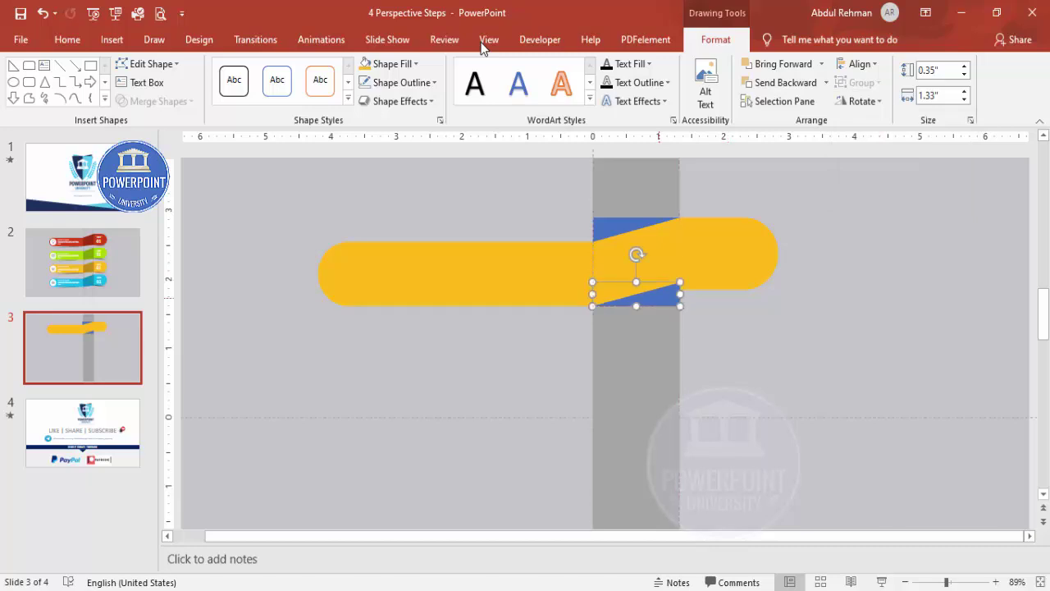
Shorten the lower blue triangle to 0.24" high so its upper corner meets the right bar's bottom edge
scroll(751, 414, "up", 6)
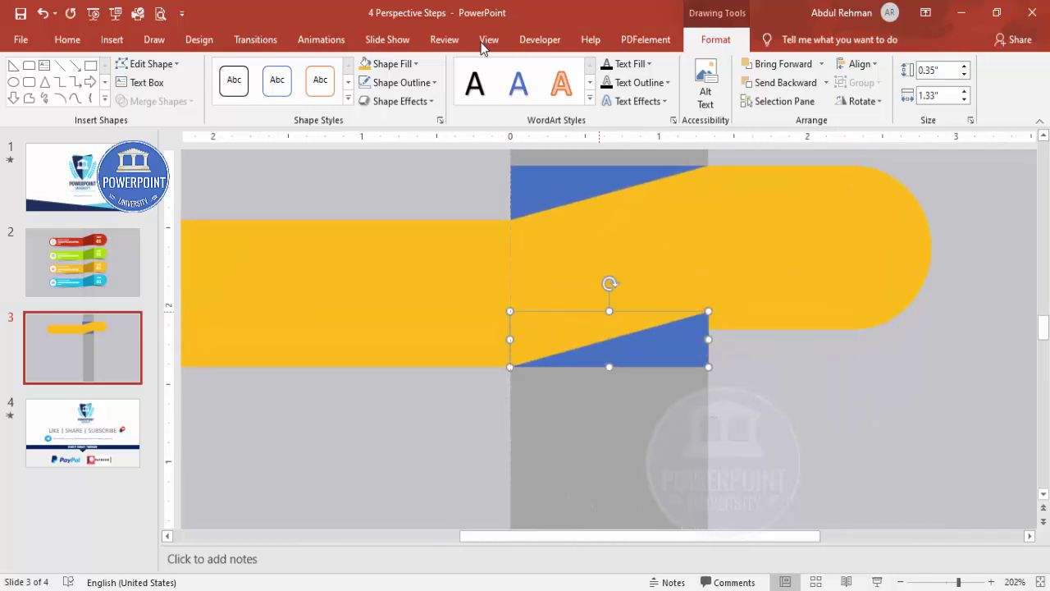
left_click_drag(610, 311, 609, 329)
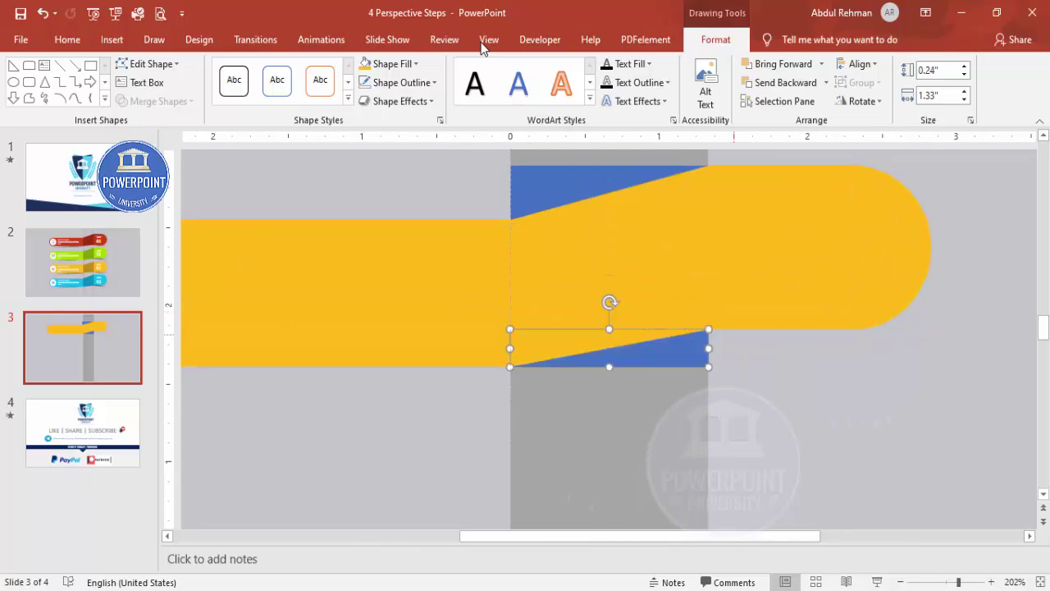
key("Escape")
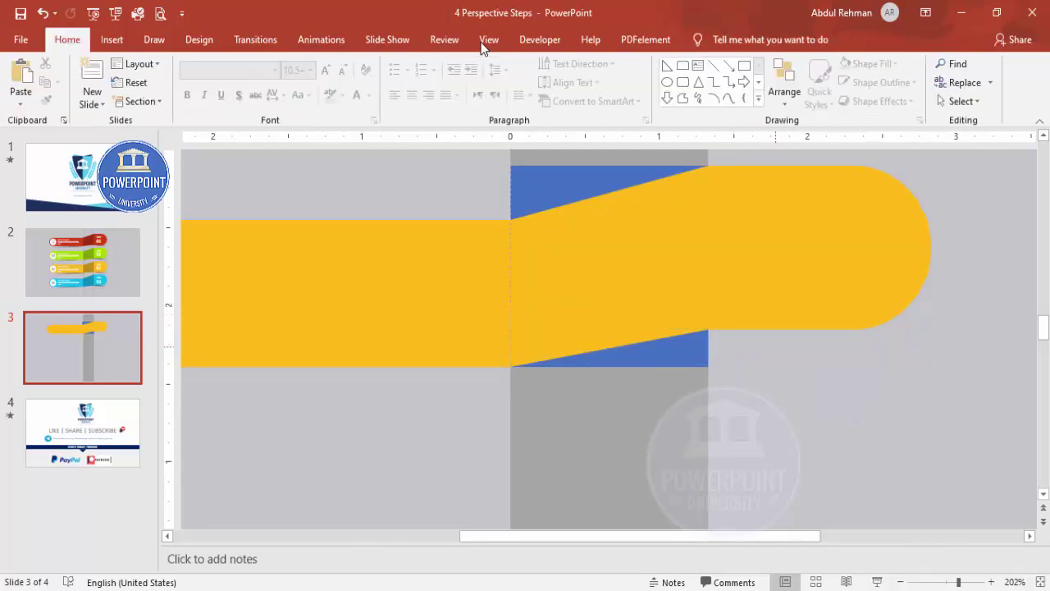
Subtract the upper blue triangle from the yellow connecting rectangle with Merge Shapes
key("Tab")
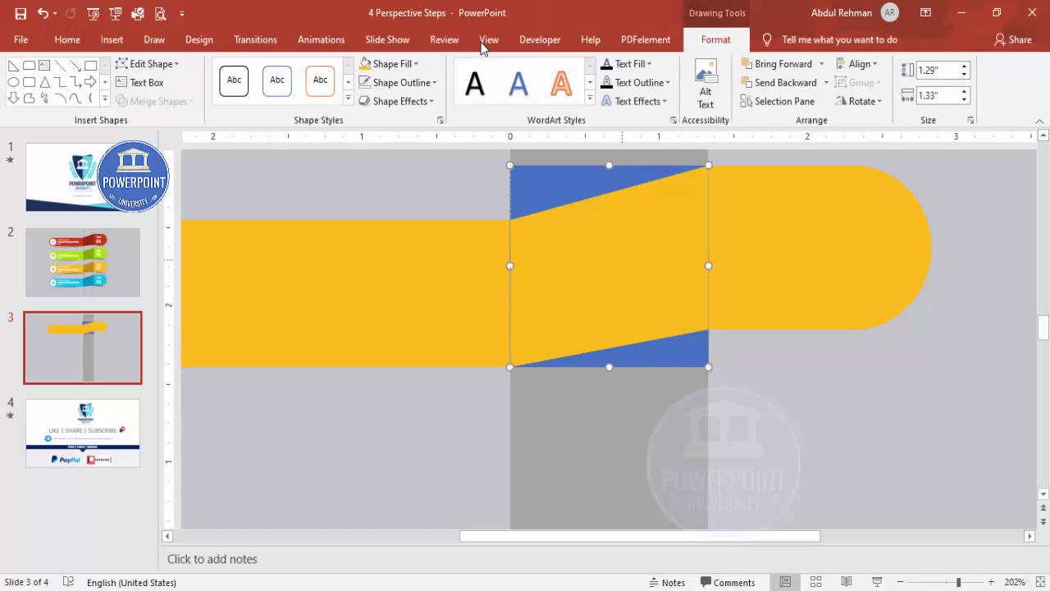
left_click(538, 187, "shift")
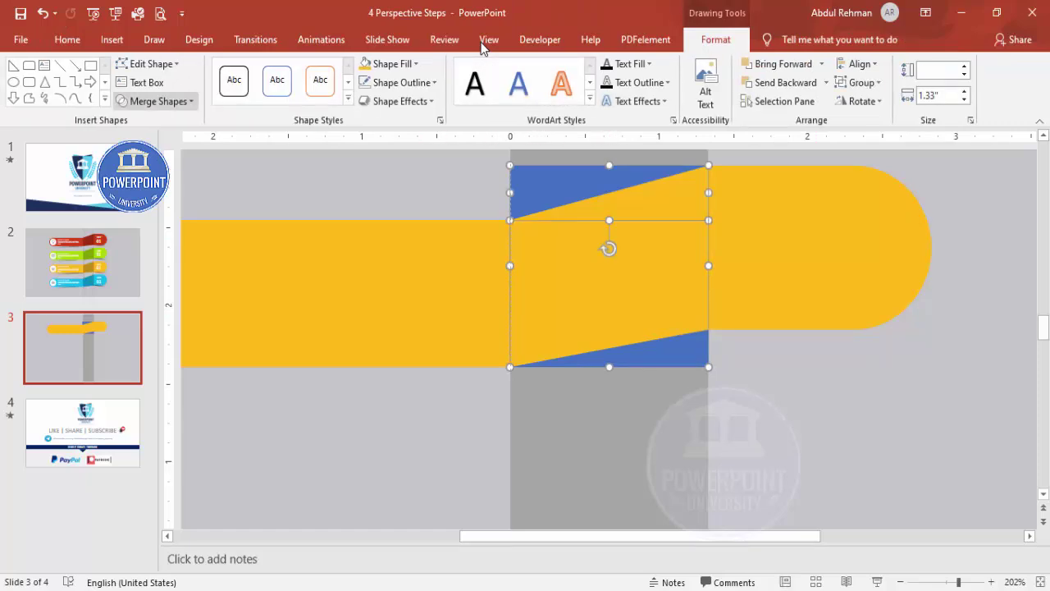
left_click(156, 101)
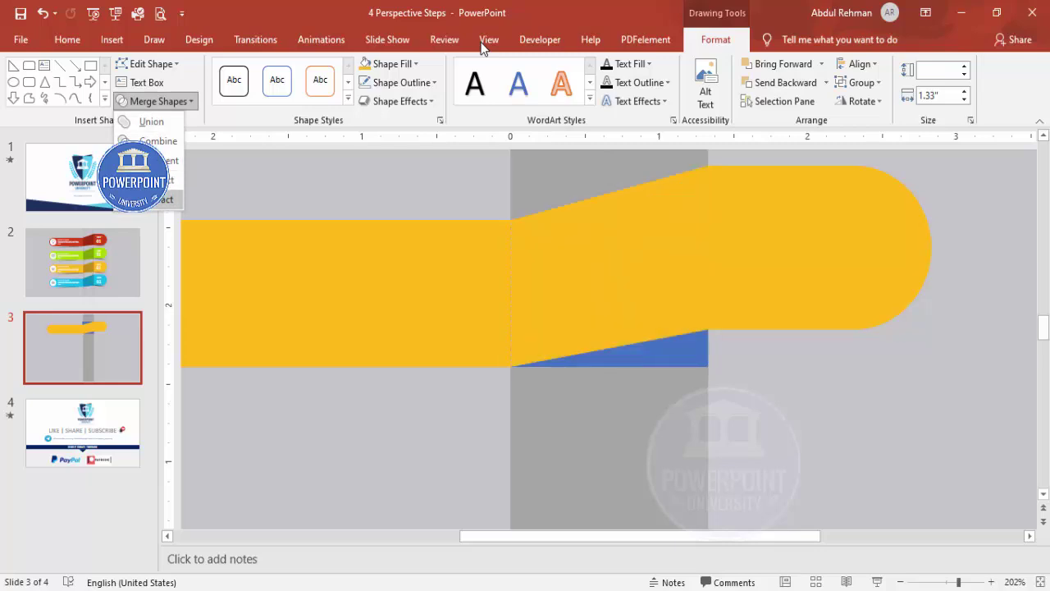
key("Return")
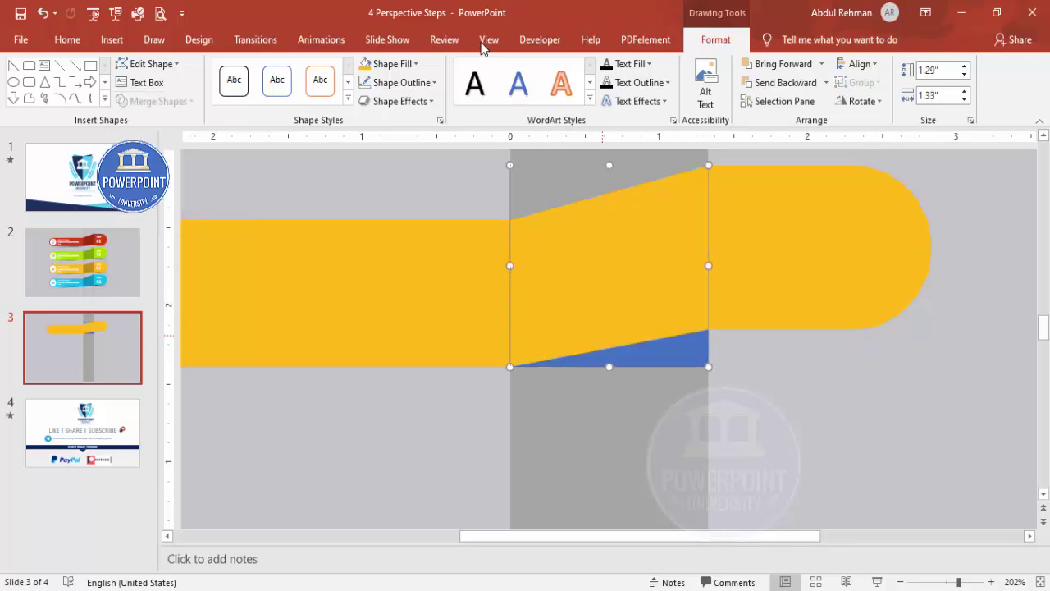
Subtract the lower blue triangle from the yellow connecting shape with Merge Shapes
key("ctrl+z")
key("alt+j")
key("d")
key("m")
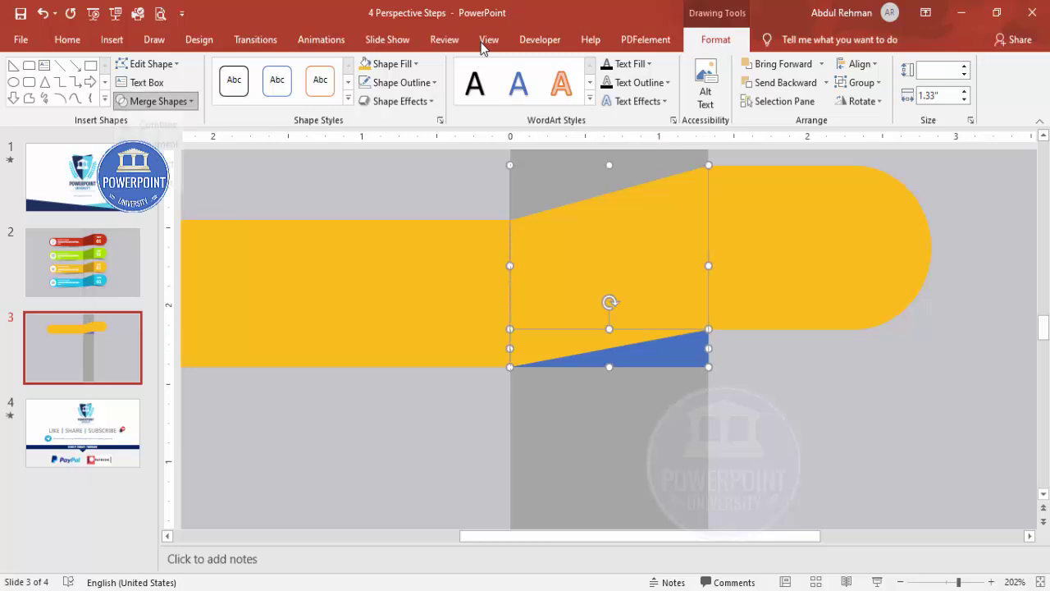
key("u")
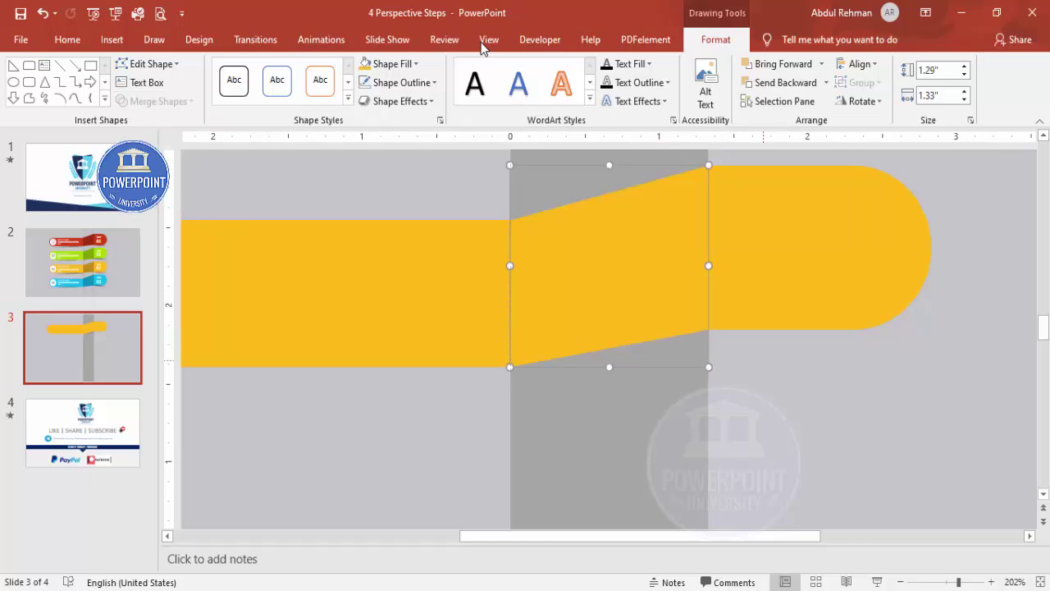
Fill the angled connecting shape with a custom darker shade of the golden yellow
left_click(753, 394)
left_click(599, 248)
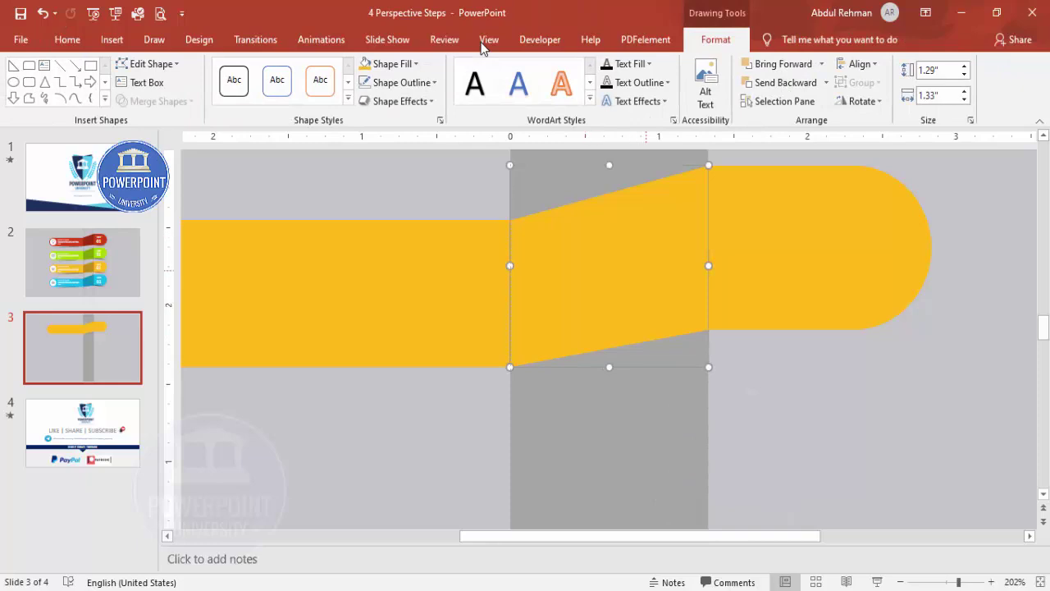
right_click(646, 270)
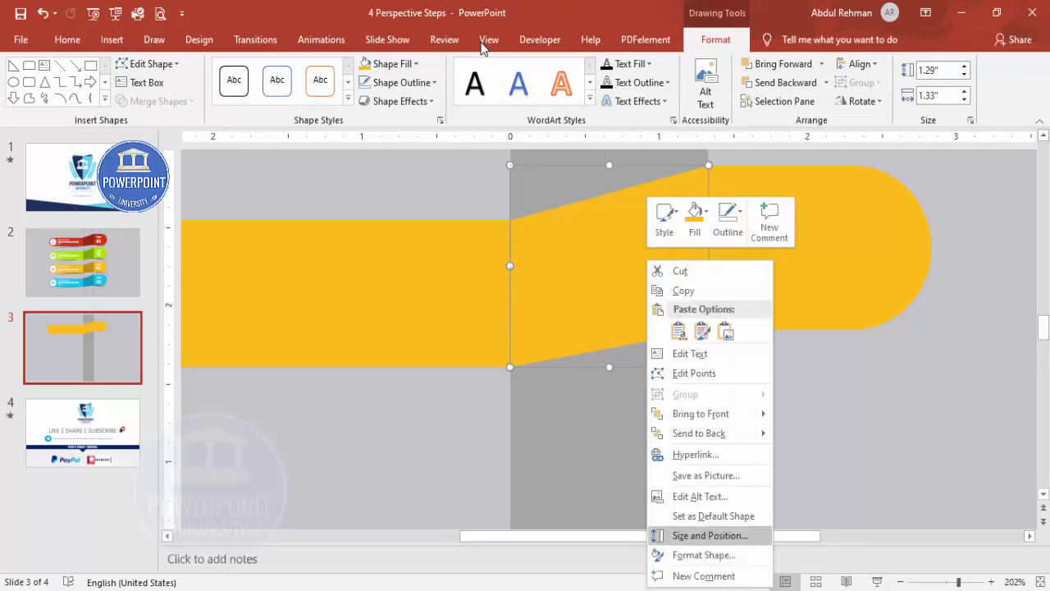
key("Return")
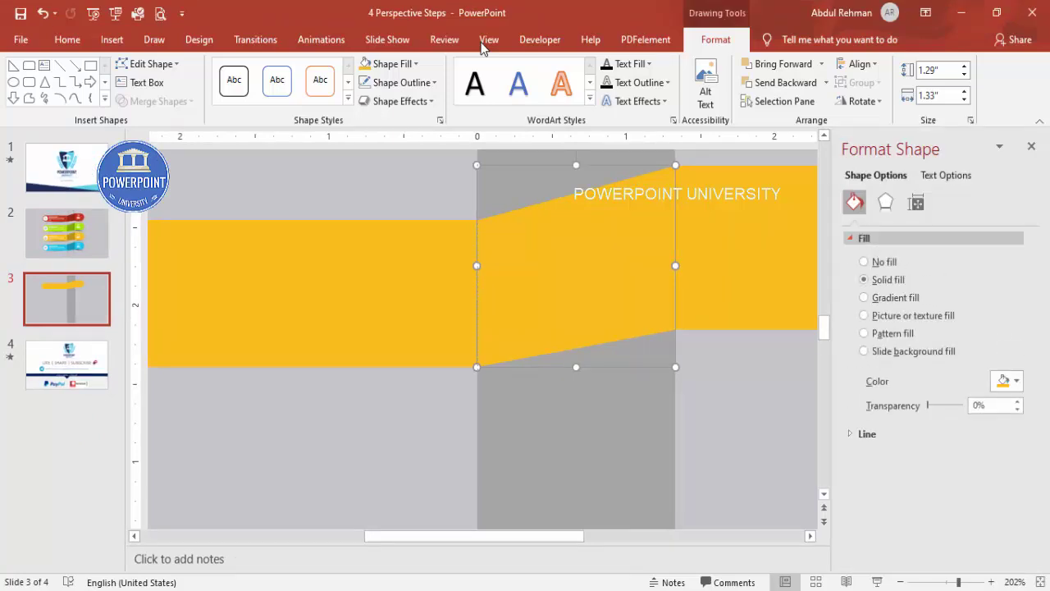
left_click(1007, 381)
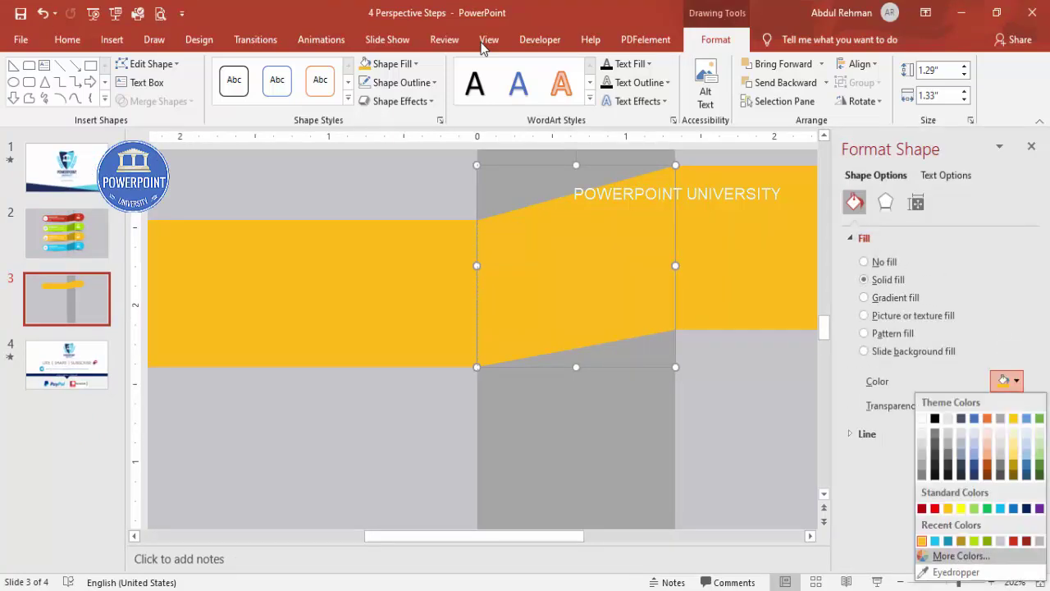
left_click(961, 556)
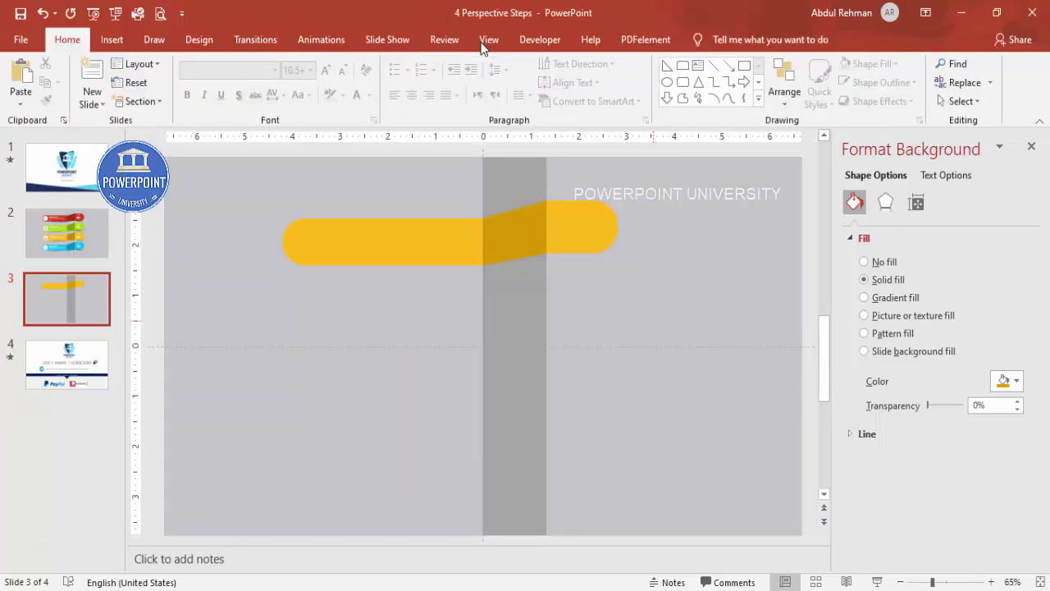
Hide the drawing guides and lengthen the left yellow bar by moving its rounded outer end outward to about 4.5" from the slide centre
left_click(488, 40)
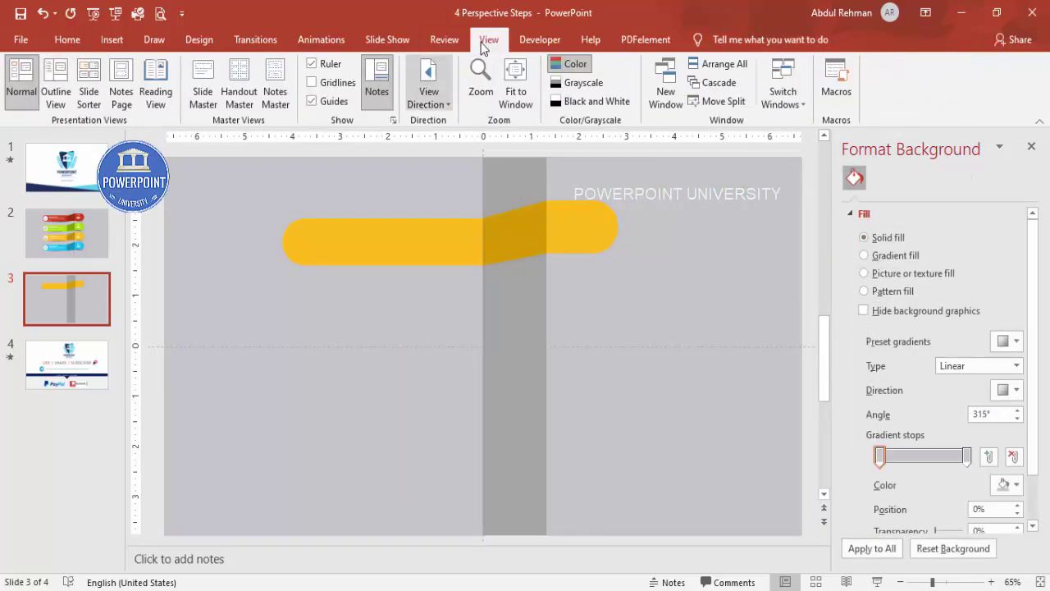
left_click(312, 101)
key("Tab")
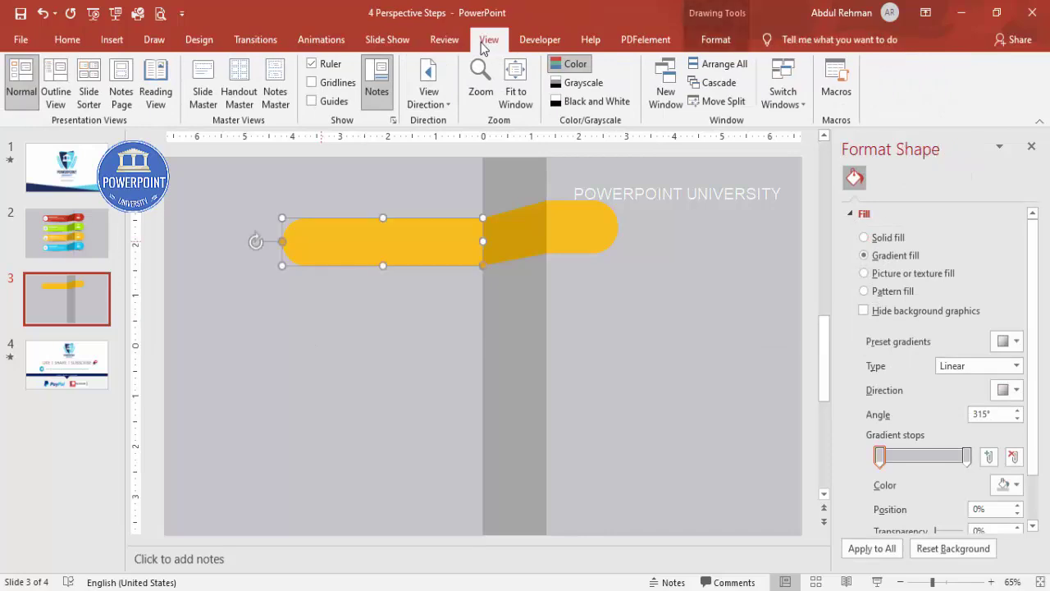
left_click_drag(282, 266, 268, 266)
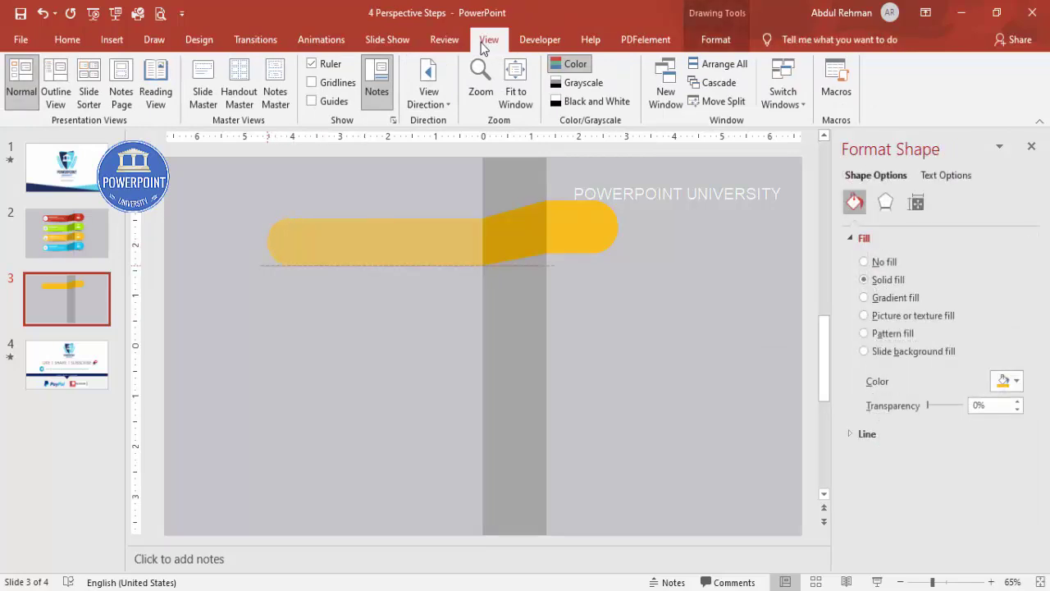
key("Escape")
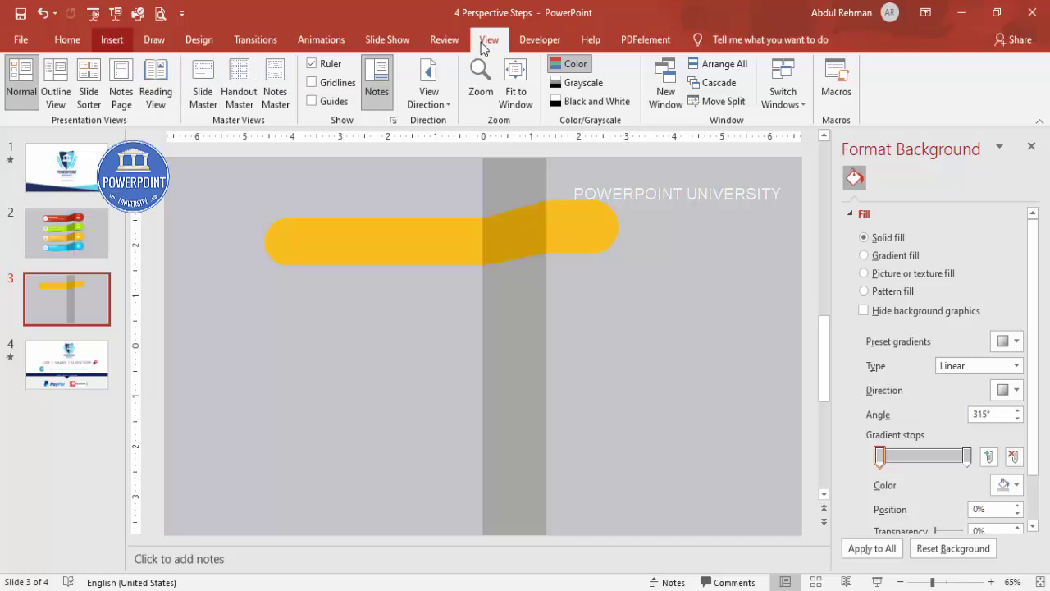
Draw a rectangle about 0.72" high and 1.5" wide directly beneath the right bar and remove its outline
left_click(112, 39)
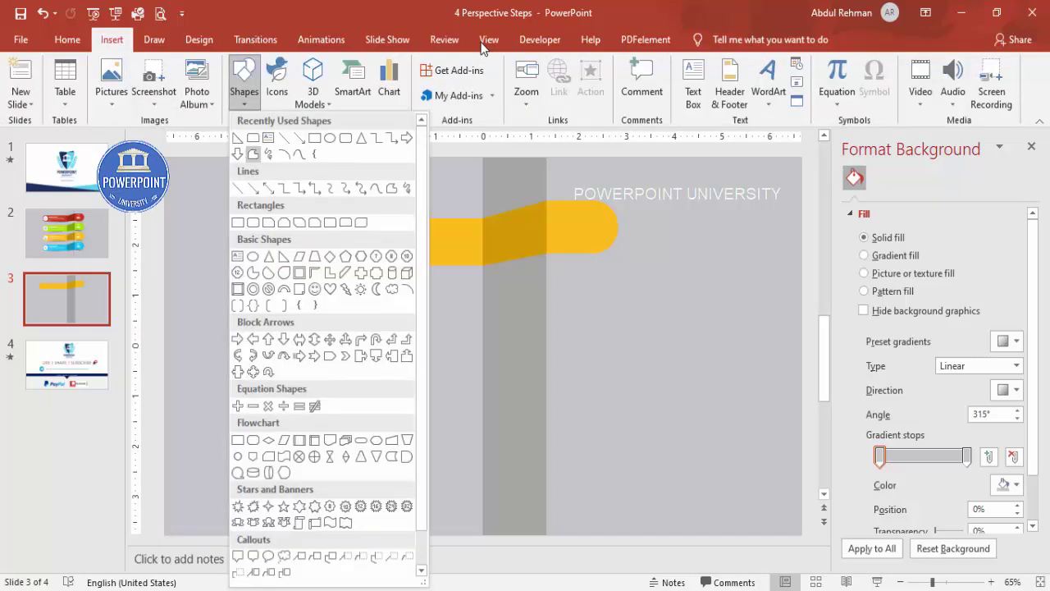
left_click(237, 223)
left_click(864, 255)
left_click_drag(547, 253, 618, 289)
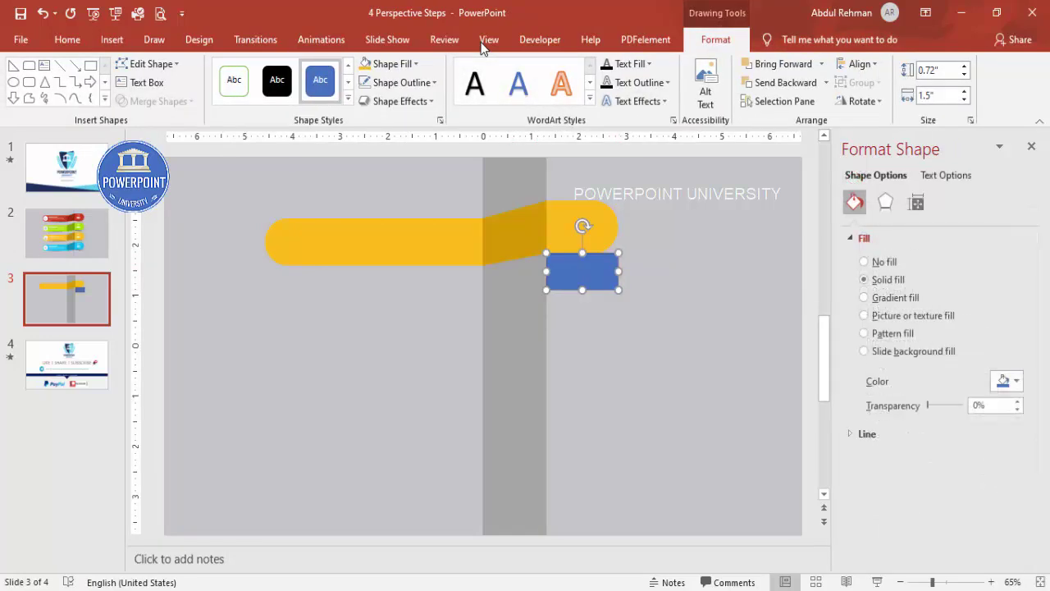
left_click(402, 83)
left_click(417, 258)
Give the rectangle a linear gradient fill at 315° with black as the first stop
left_click(864, 298)
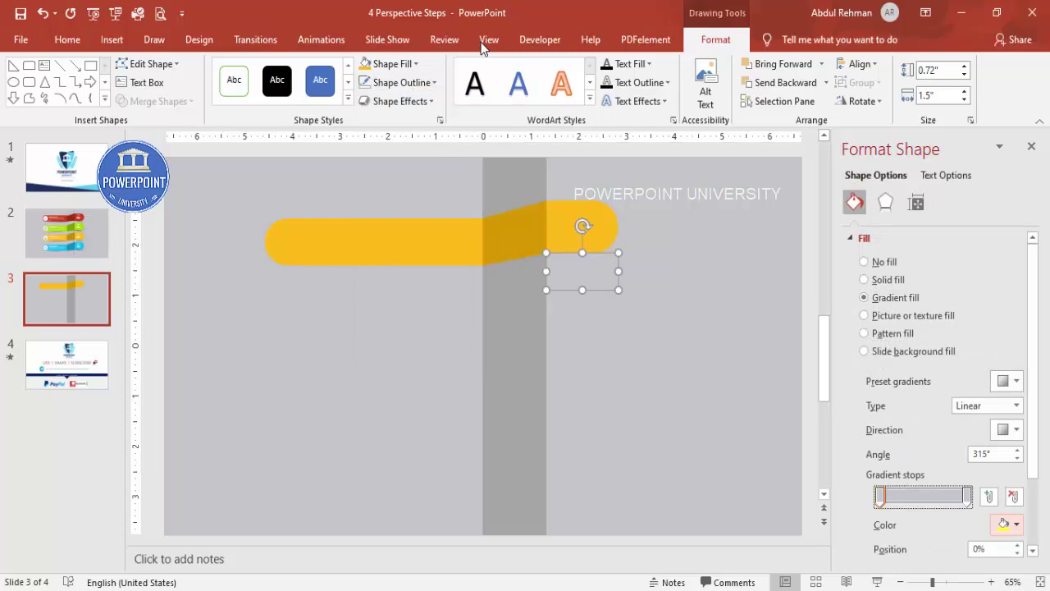
left_click(1008, 524)
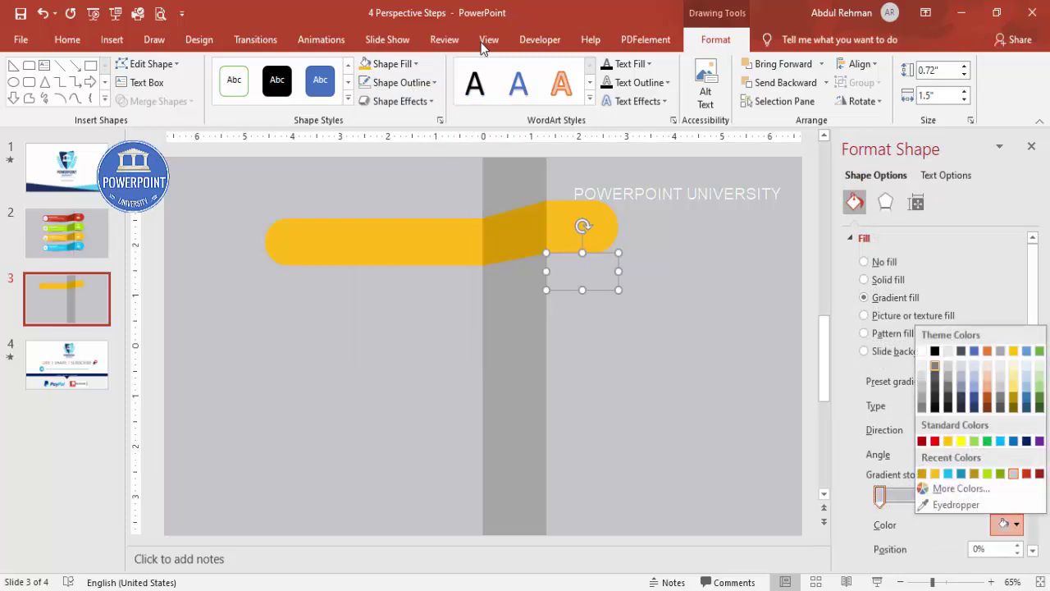
left_click(934, 350)
left_click(967, 495)
left_click(1008, 525)
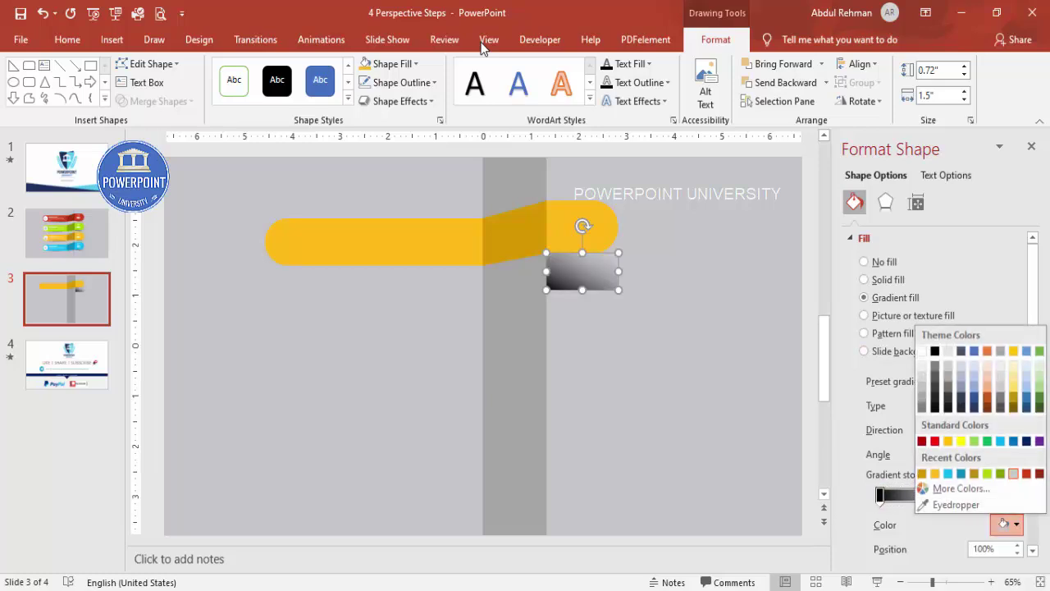
key("Down")
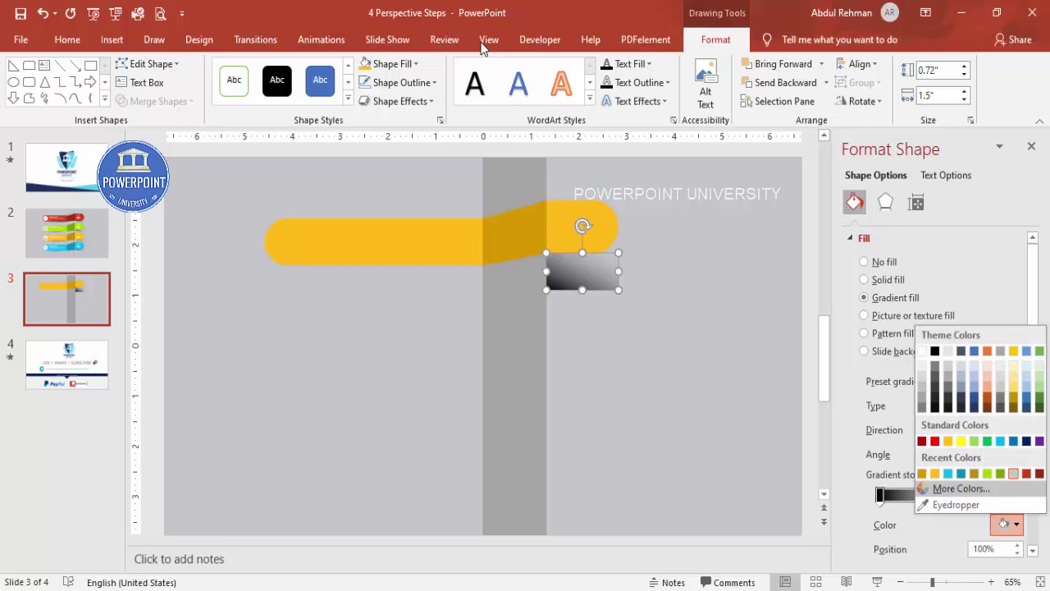
key("Escape")
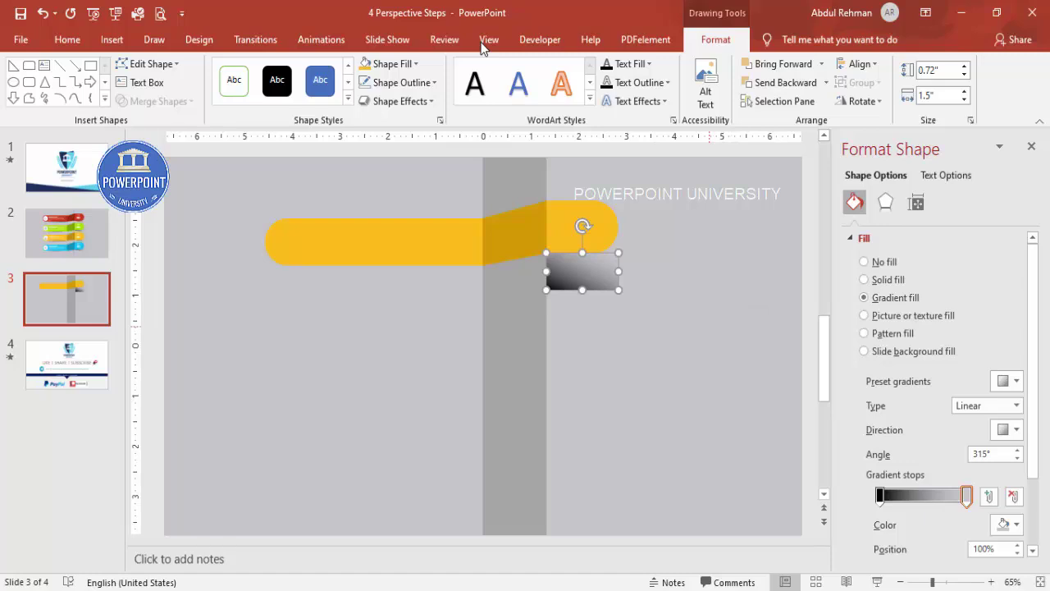
Set the gradient's end stop to 100% transparency and raise the rectangle so it overlaps the right bar's lower half
key("Up")
key("Up")
key("Up")
key("Up")
key("Up")
key("Up")
key("Up")
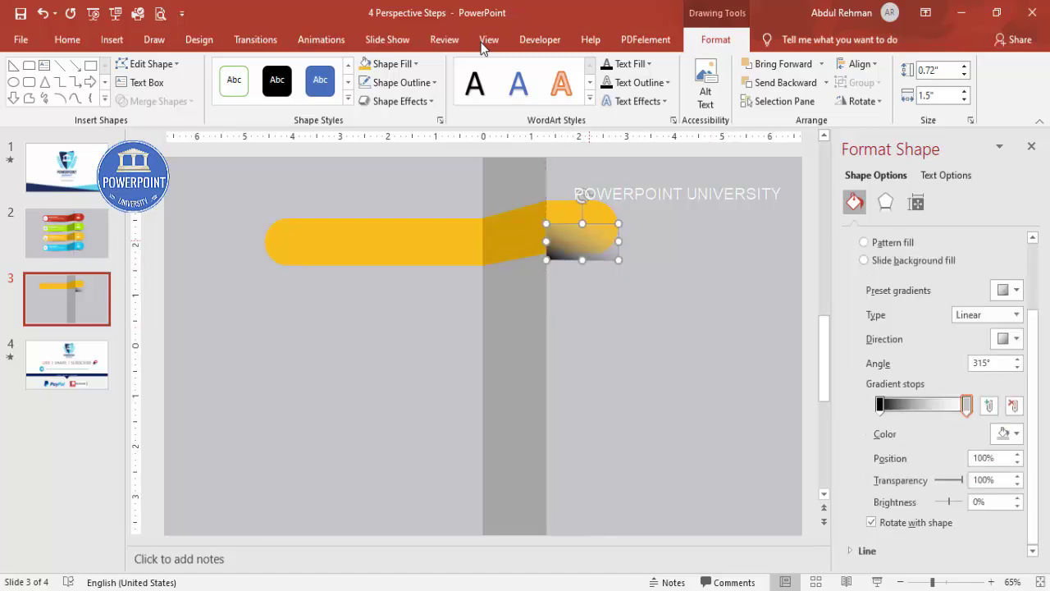
Tilt the gradient rectangle slightly clockwise and tuck it behind the right bar as a shadow about 1.31" wide
key("alt+Right")
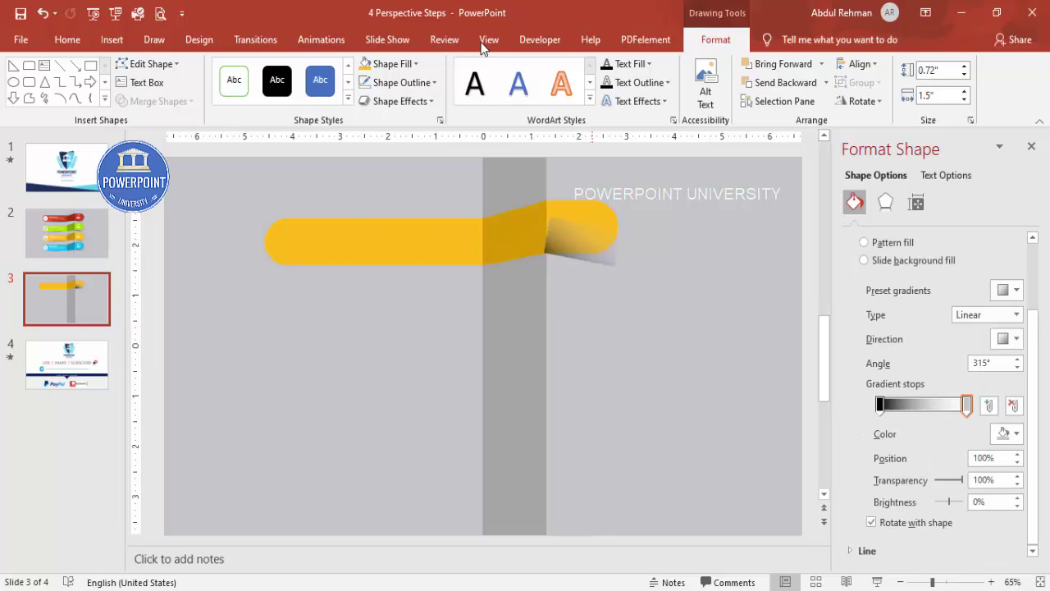
key("ctrl+Down")
key("ctrl+Down")
key("ctrl+Right")
key("ctrl+Right")
key("ctrl+Right")
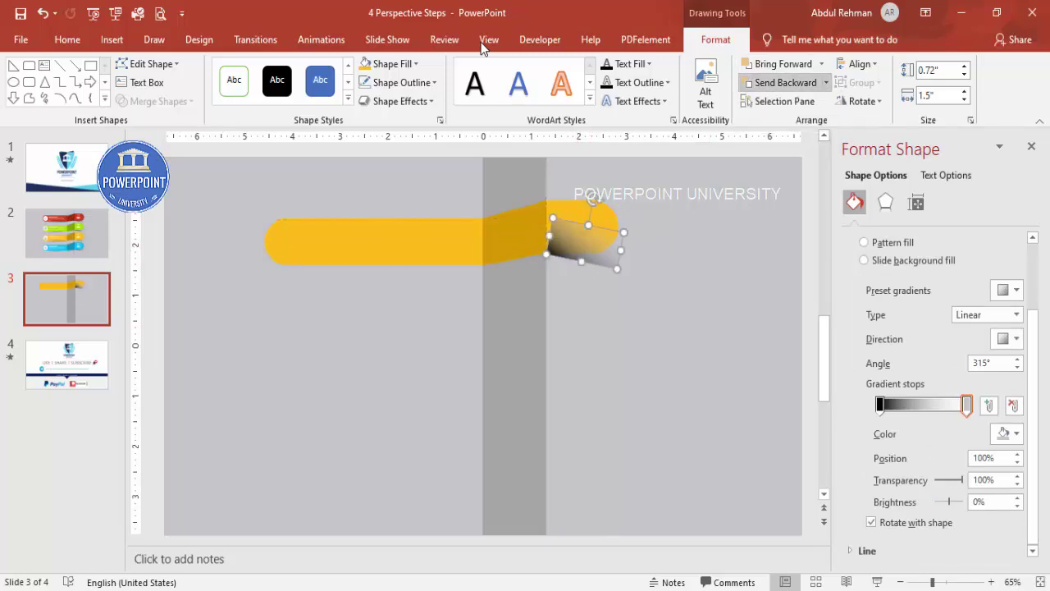
key("Escape")
Duplicate the gradient shadow rectangle and place the copy below the left bar
key("Tab")
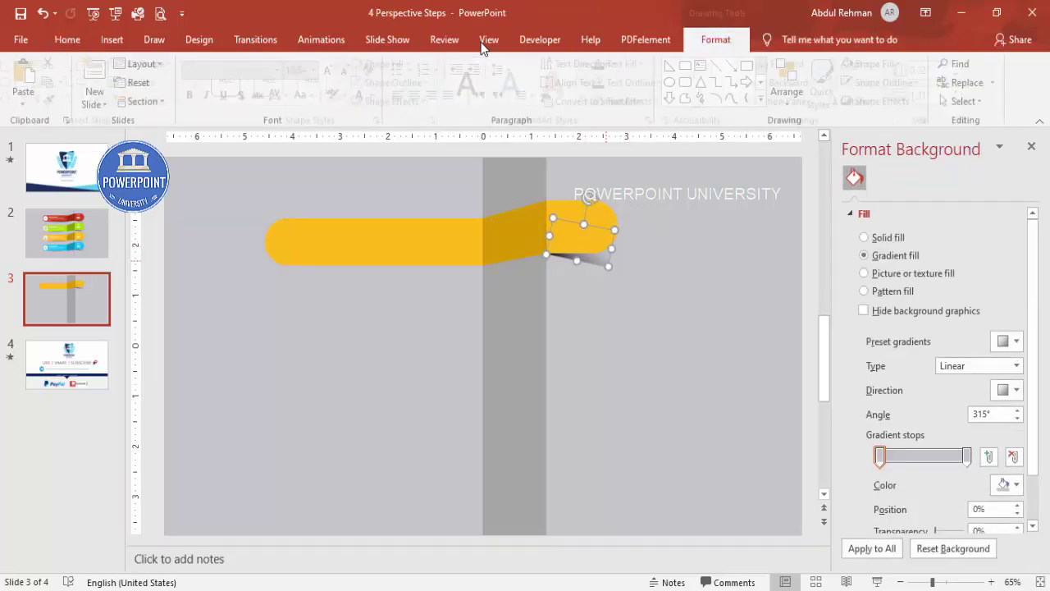
key("ctrl+d")
mouse_move(594, 267)
left_mouse_down()
mouse_move(532, 267)
mouse_move(424, 304)
left_mouse_up()
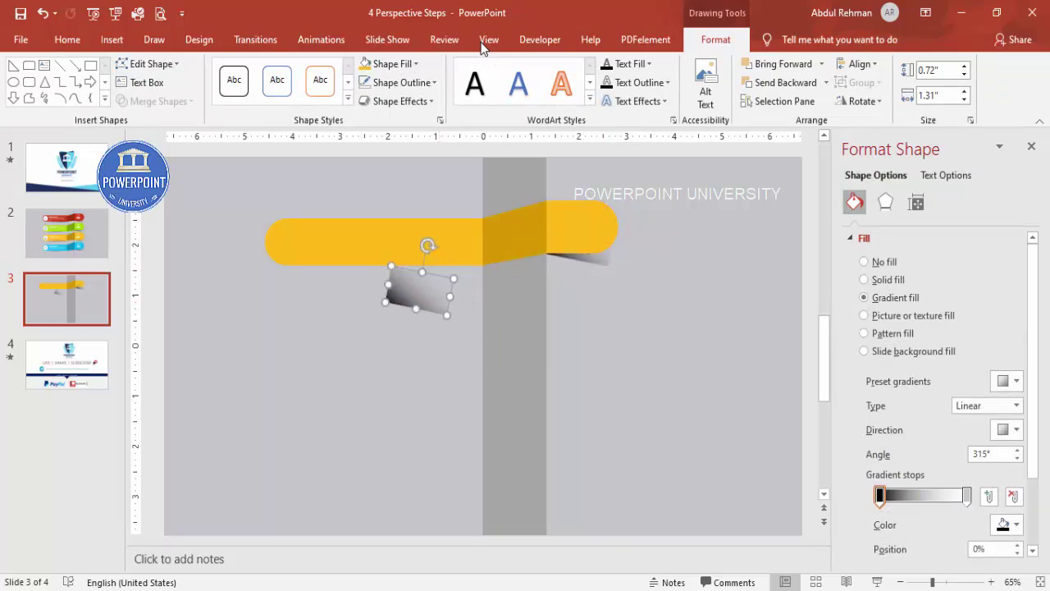
Turn the copied gradient rectangle upside down and flip it vertically so its dark corner faces the gray strip
mouse_move(427, 245)
left_mouse_down()
mouse_move(484, 268)
mouse_move(473, 339)
mouse_move(419, 350)
left_mouse_up()
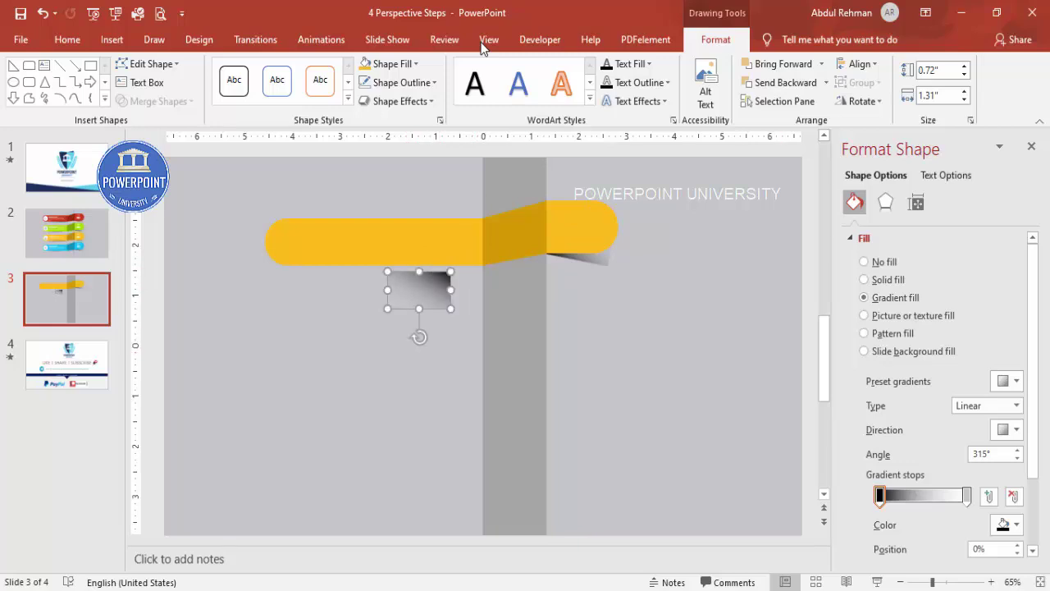
left_click(860, 102)
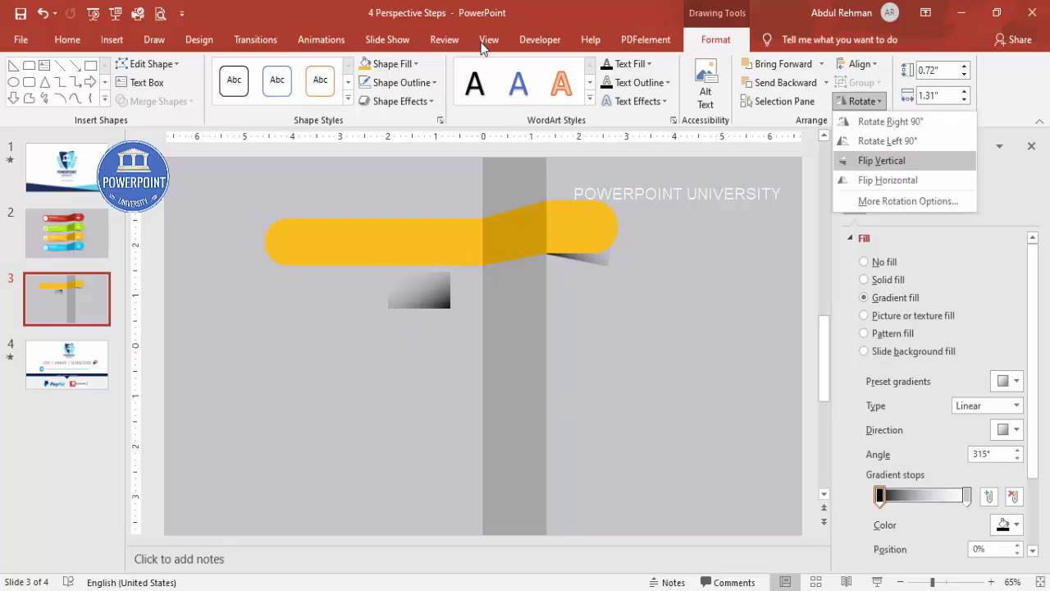
left_click(881, 161)
Move the flipped shadow rectangle over the left bar's lower half against the gray strip and tilt it slightly counterclockwise
mouse_move(430, 293)
left_mouse_down()
mouse_move(442, 269)
mouse_move(463, 262)
left_mouse_up()
key("Up")
key("Up")
key("Up")
key("Right")
key("Right")
key("Right")
key("Right")
key("Right")
key("Right")
left_click_drag(453, 214, 447, 217)
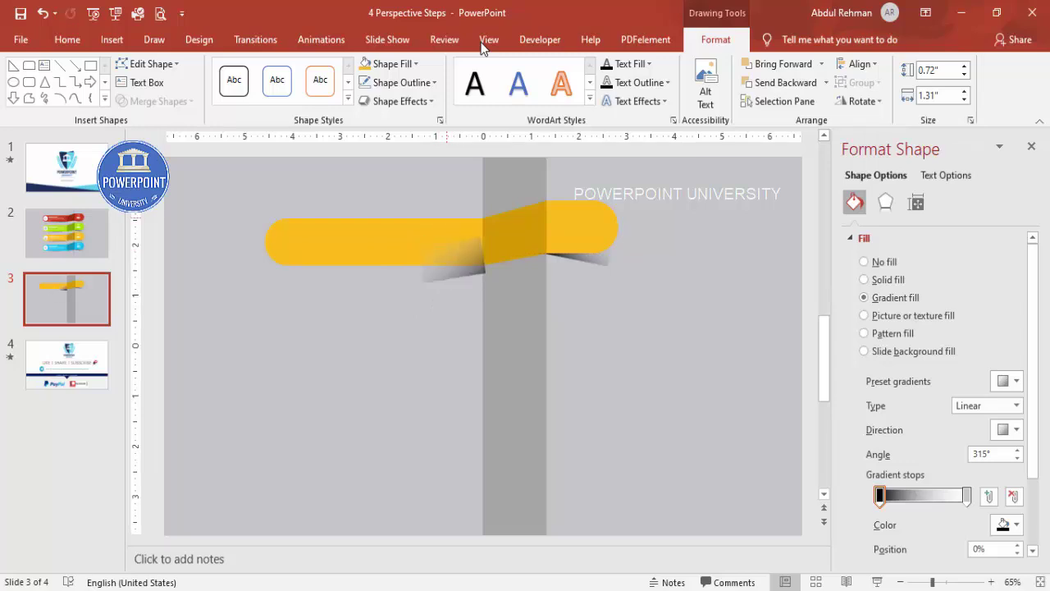
Stretch the left shadow rectangle to about 3.78" wide and realign its dark end with the gray strip's edge
left_click_drag(420, 264, 325, 273)
key("shift+Right")
key("shift+Right")
key("shift+Right")
key("shift+Right")
key("shift+Right")
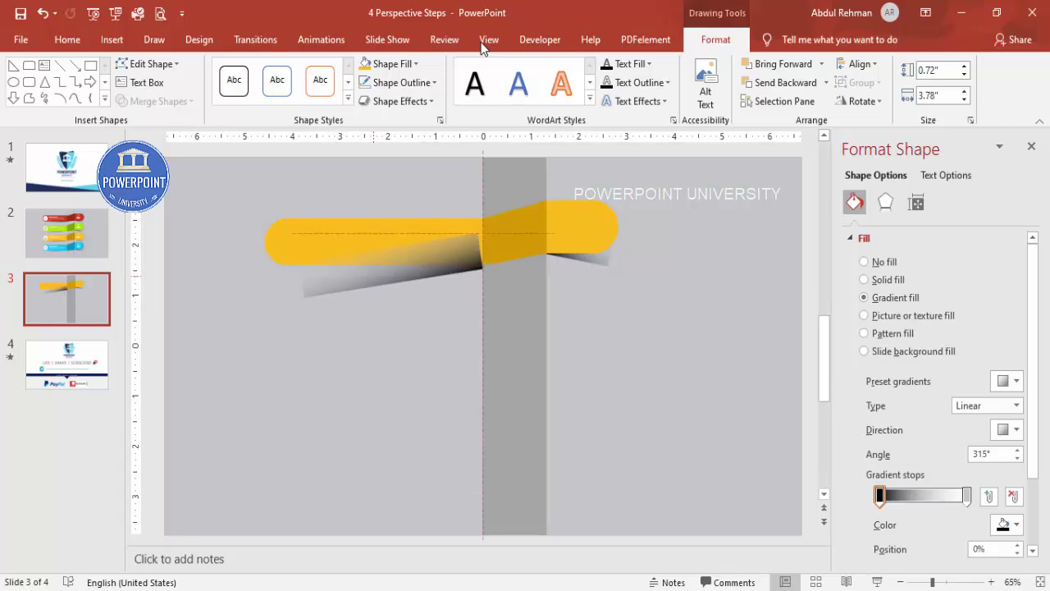
left_click_drag(373, 276, 373, 274)
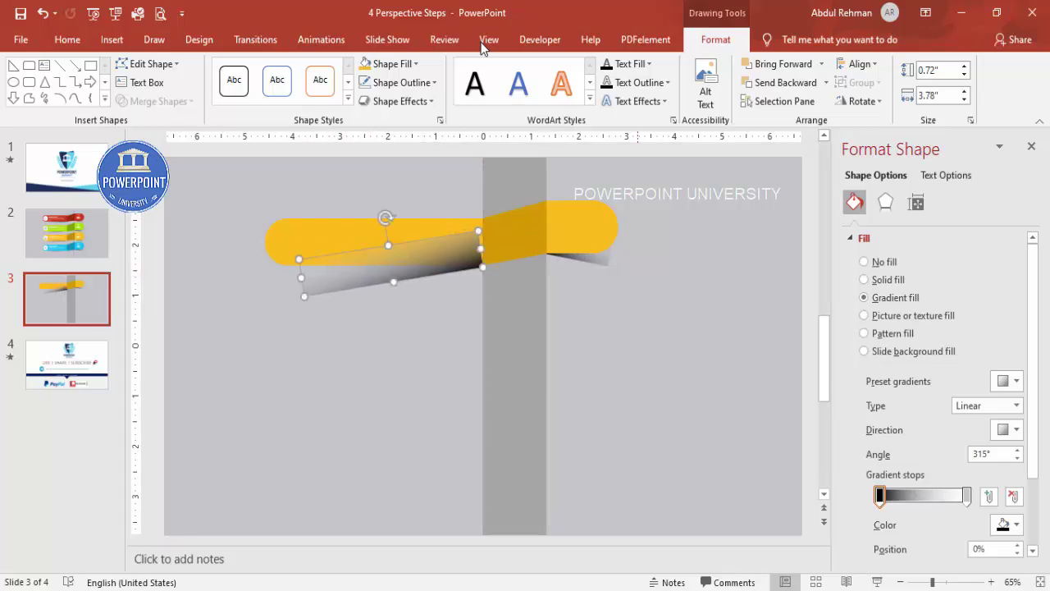
Send the left shadow behind the left bar, then reduce its tilt and raise it closer to the bar's underside
left_click(826, 83)
left_click(782, 122)
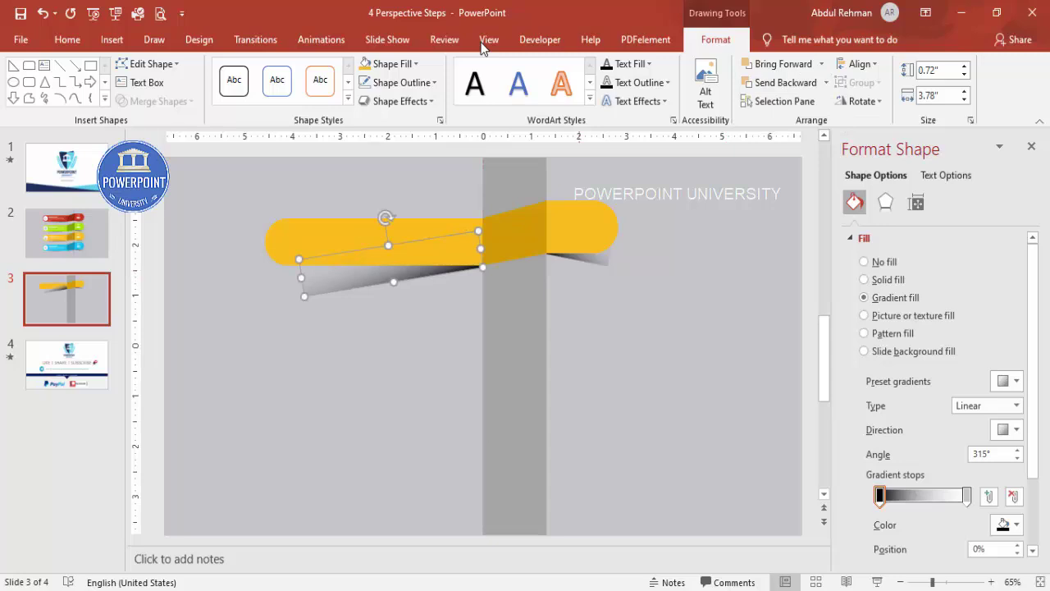
left_click_drag(386, 217, 390, 218)
left_click_drag(381, 275, 381, 269)
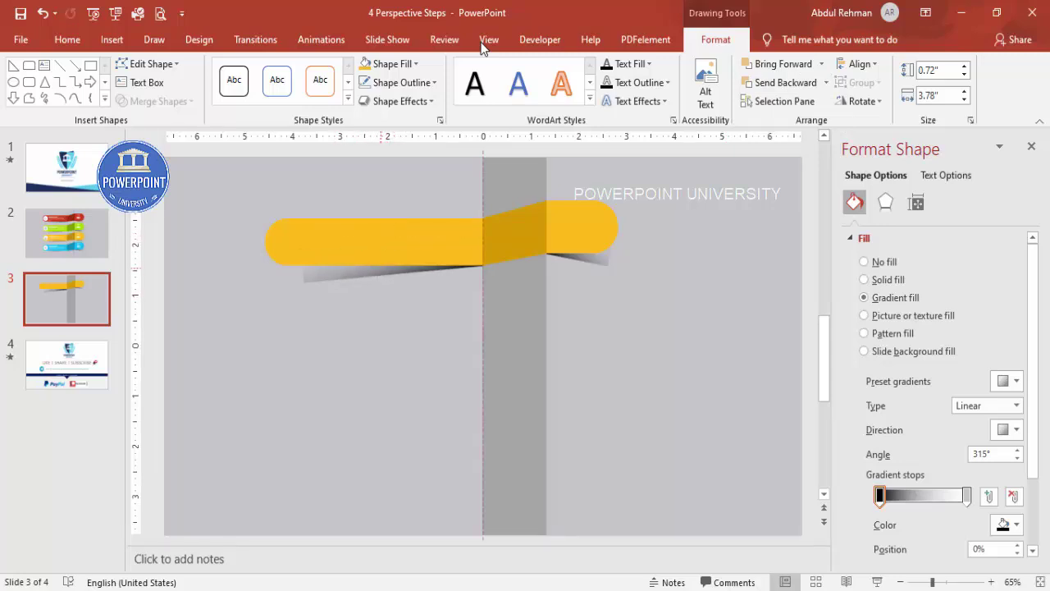
key("ctrl+z")
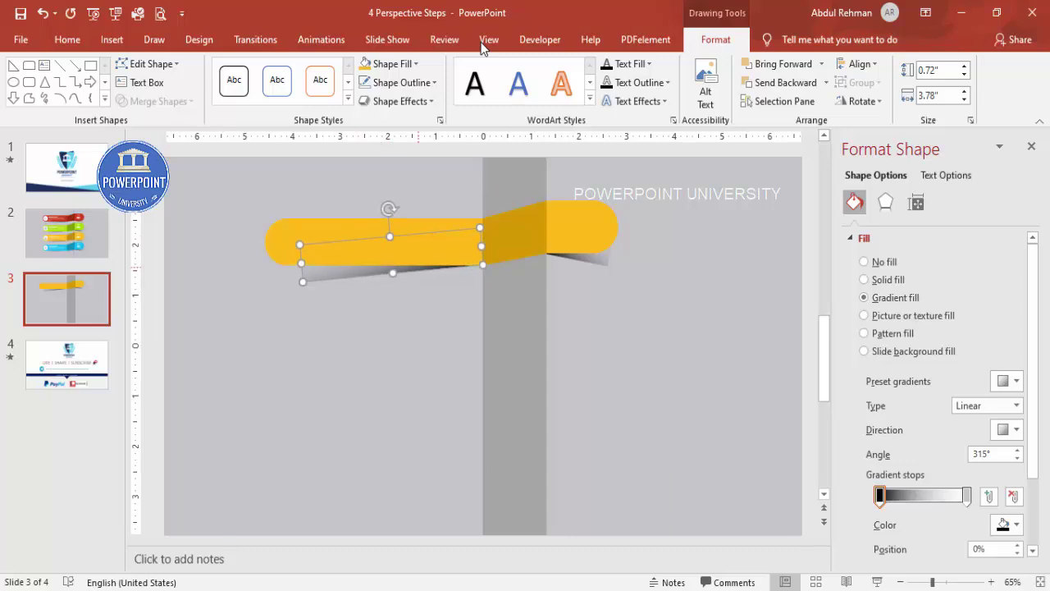
key("ctrl+y")
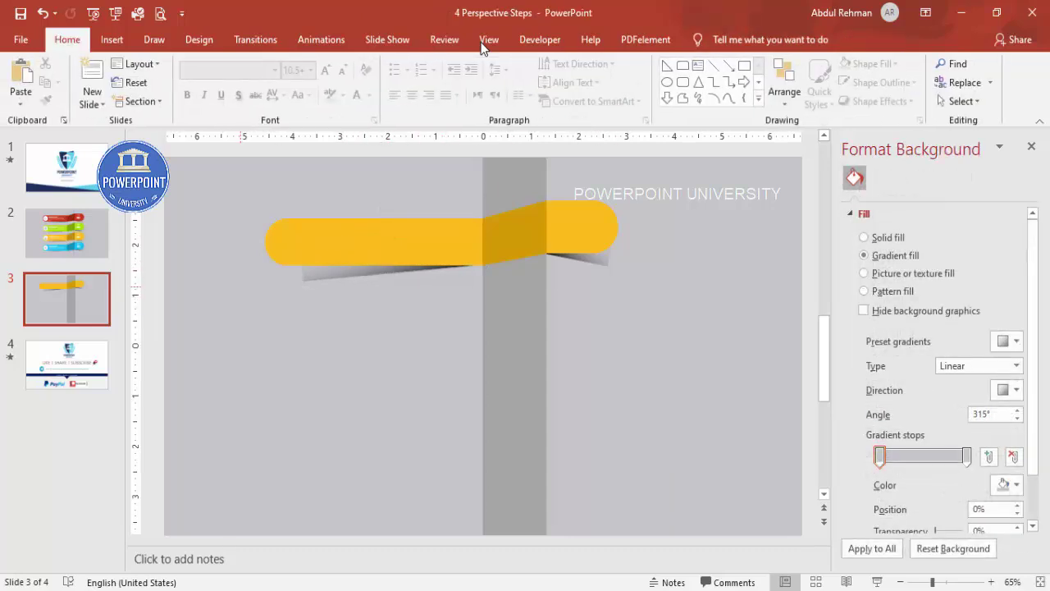
Move the transparent gradient stop of the left bar's shadow to 66% position
key("ctrl+z")
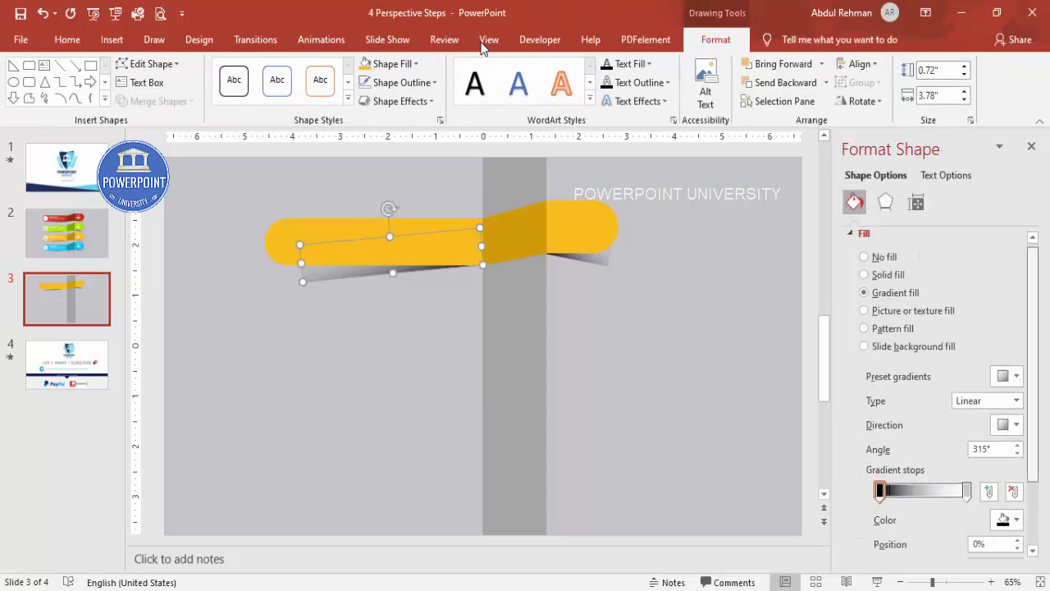
left_click_drag(967, 435, 936, 435)
key("ctrl+y")
key("ctrl+y")
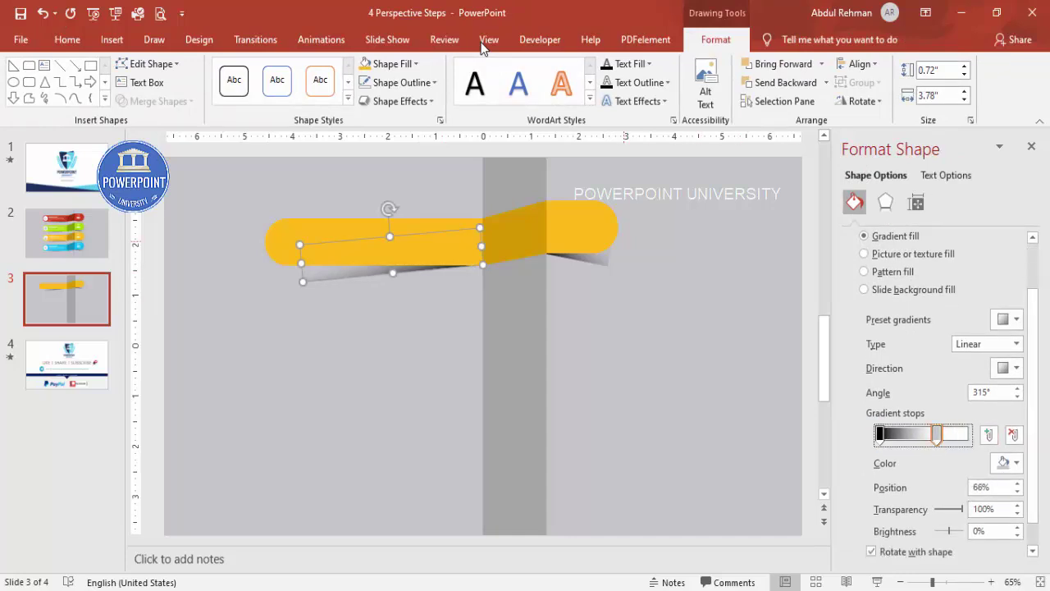
Move the transparent gradient stop of the right bar's shadow to about 80% position
key("ctrl+y")
key("ctrl+y")
key("ctrl+y")
key("ctrl+y")
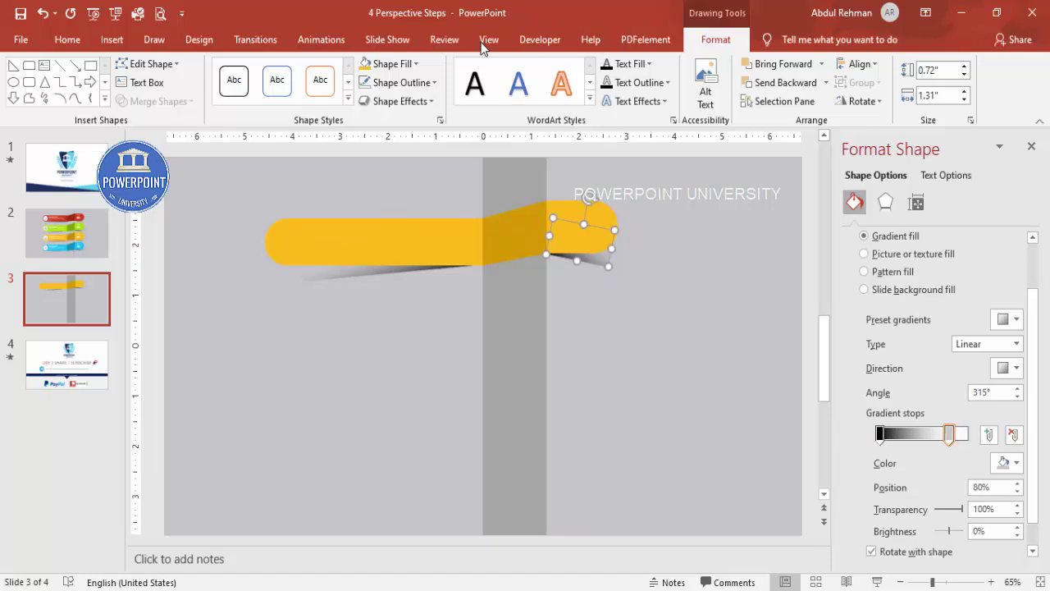
key("ctrl+y")
key("Escape")
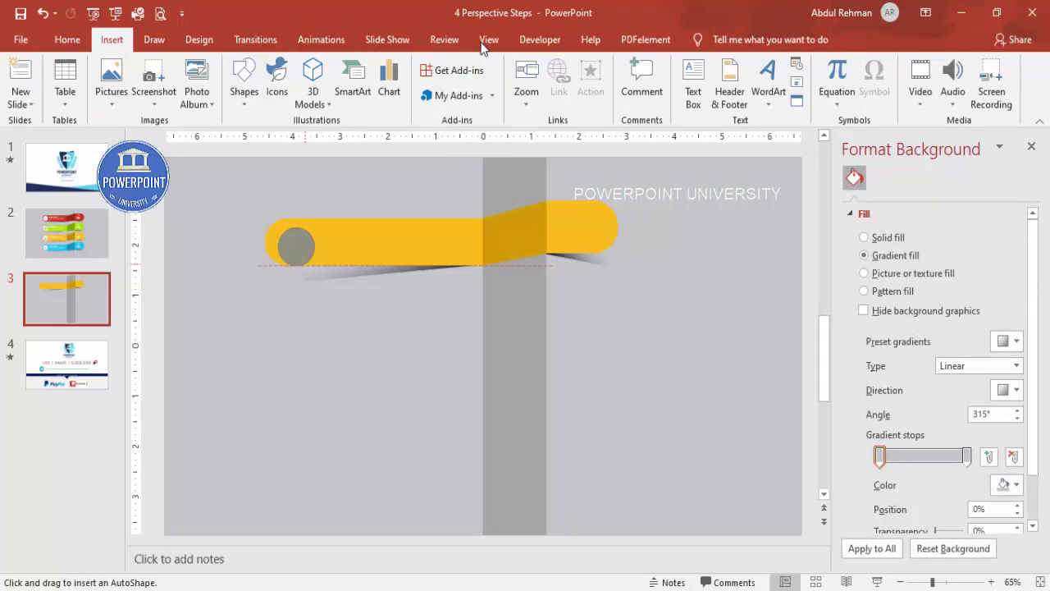
Draw a circle about 0.76" across inside the left bar's rounded end, with no outline and a white fill
left_click_drag(305, 265, 289, 242)
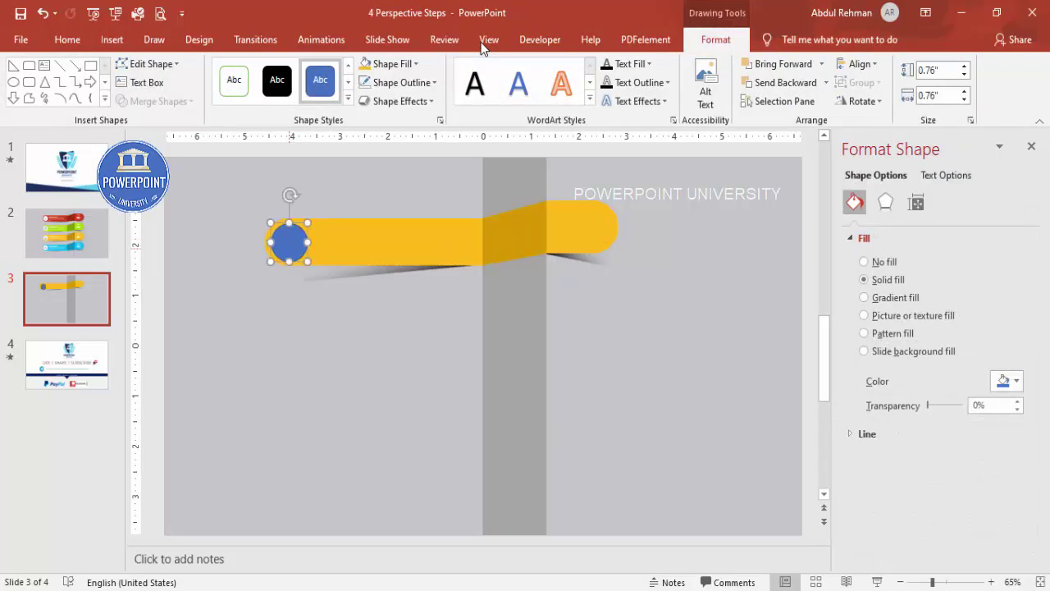
left_click(404, 83)
key("n")
key("alt+j")
key("d")
key("s")
key("f")
key("Return")
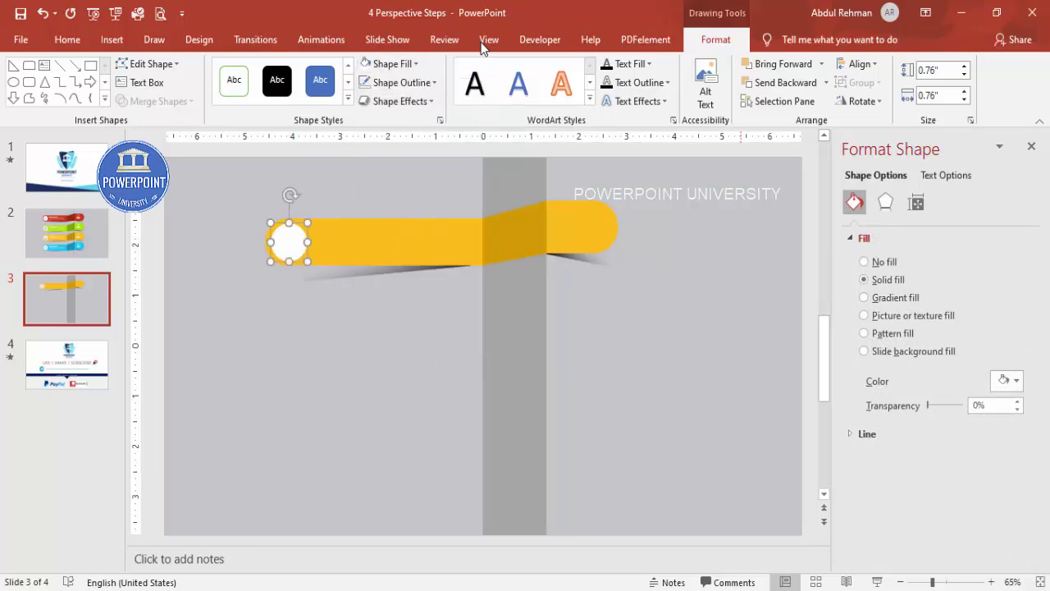
Apply the first outer shadow preset to the white circle
left_click(885, 202)
left_click(875, 237)
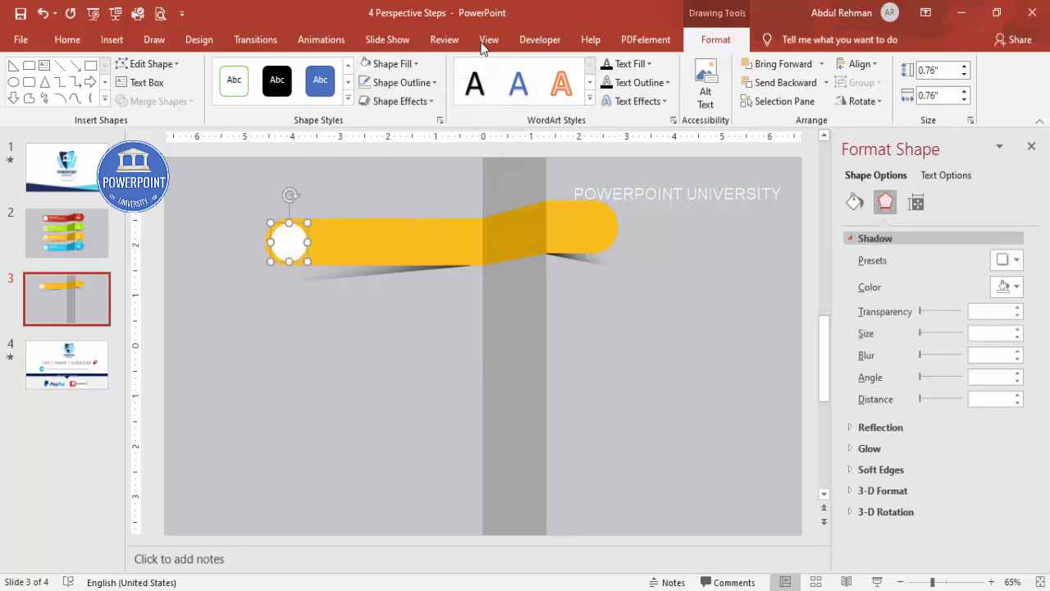
left_click(1006, 260)
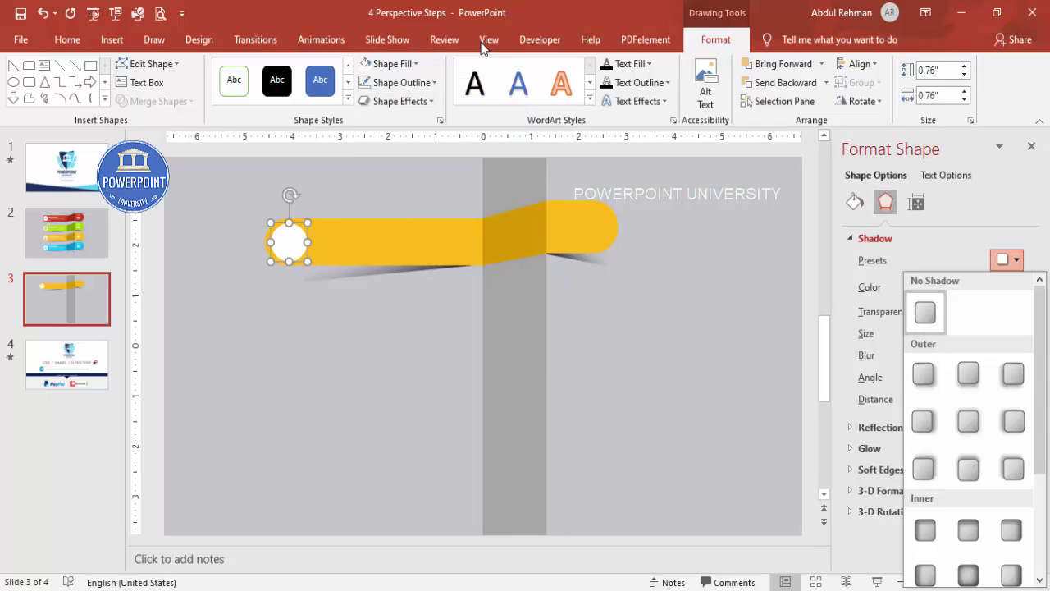
key("Down")
key("Return")
key("Escape")
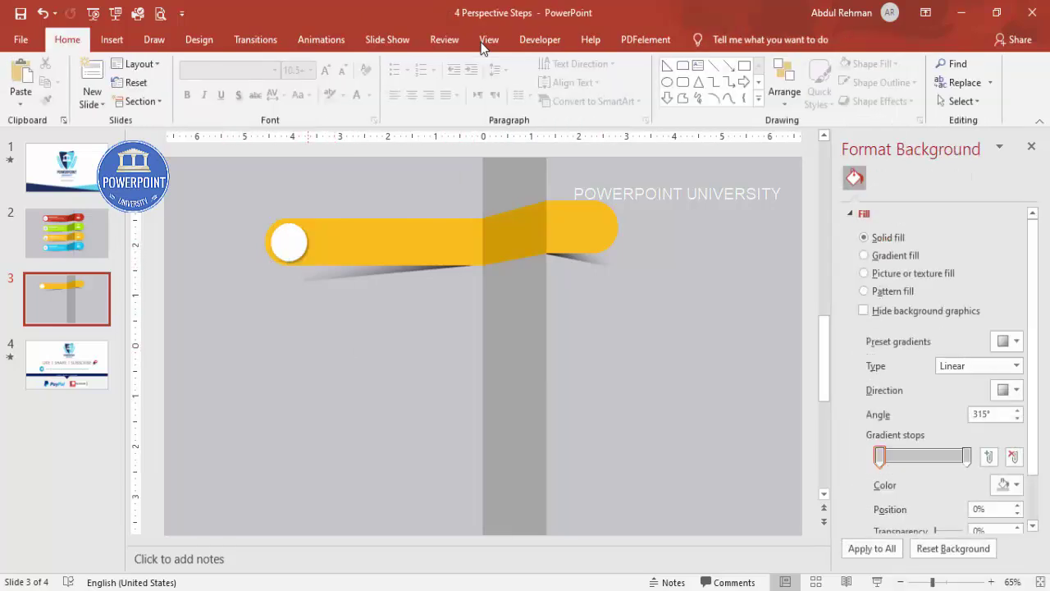
Add a text box on the left bar with =lorem(1) placeholder text and delete everything after "congue massa."
key("alt+n")
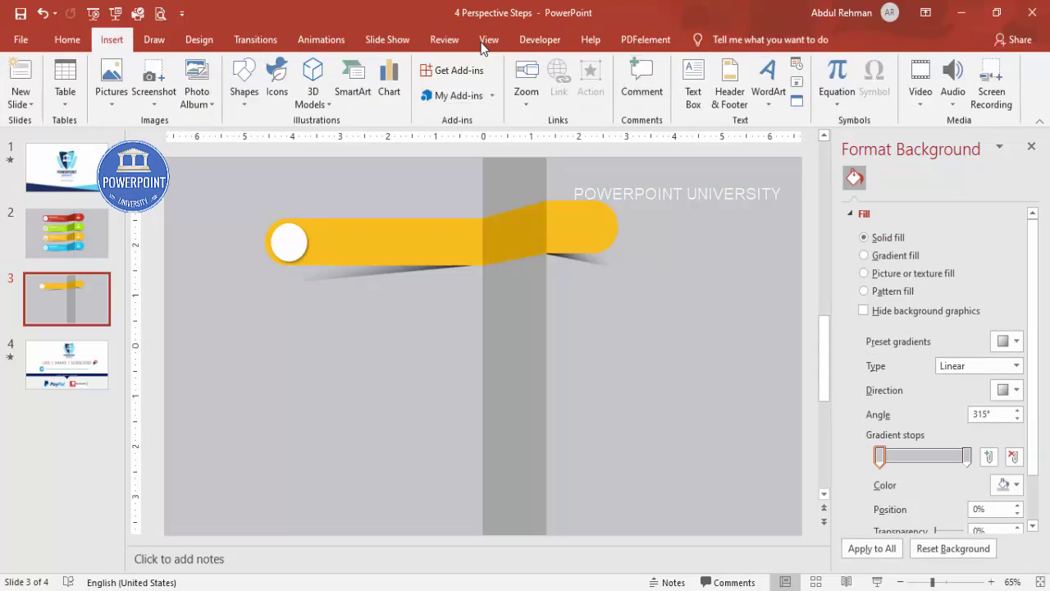
key("x")
left_click_drag(322, 228, 443, 253)
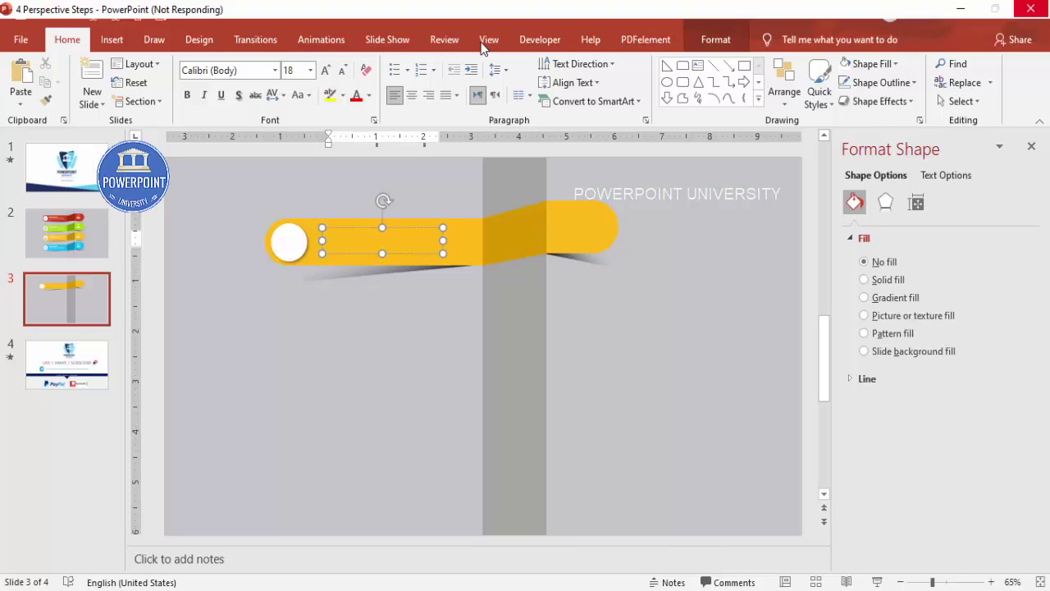
type("=lorem(1)")
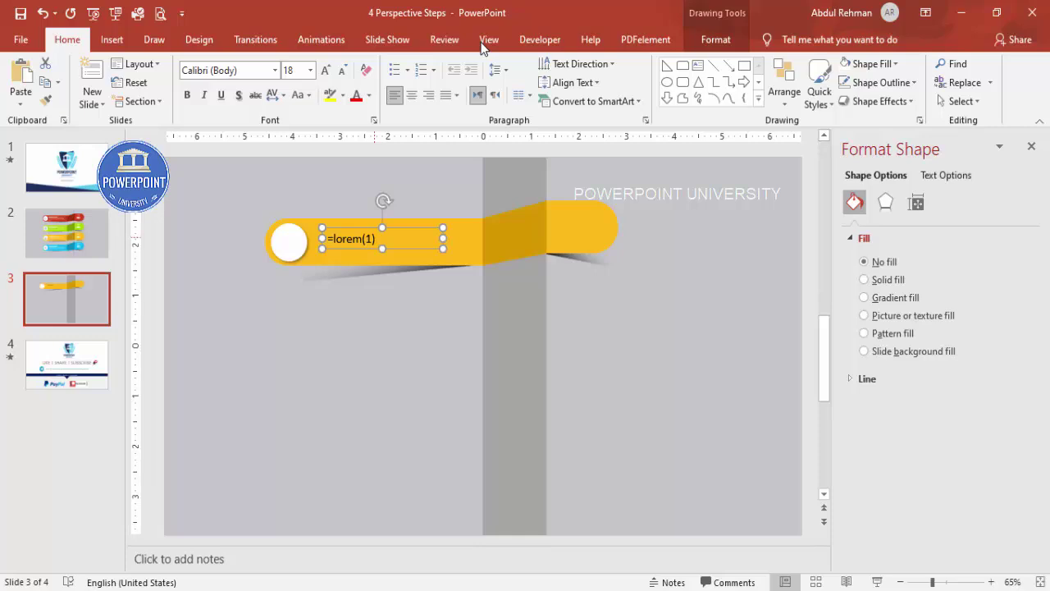
key("Return")
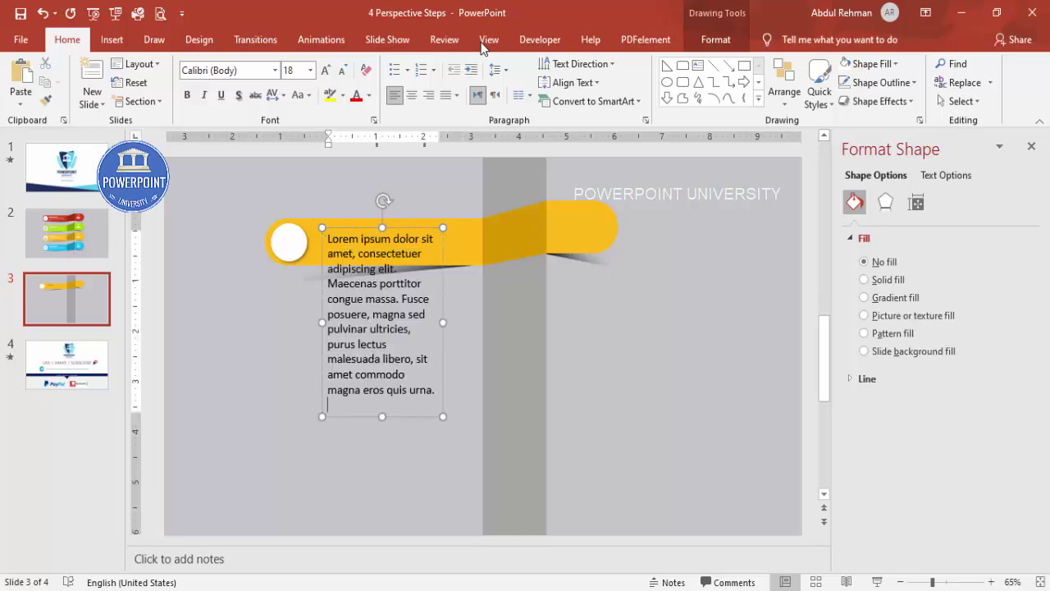
key("ctrl+shift+End")
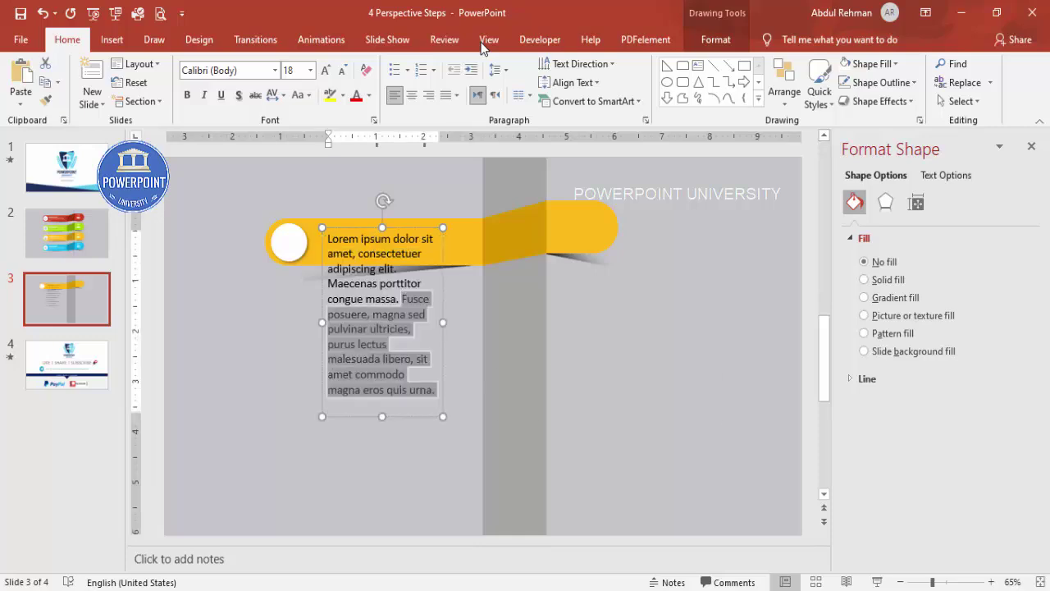
key("Delete")
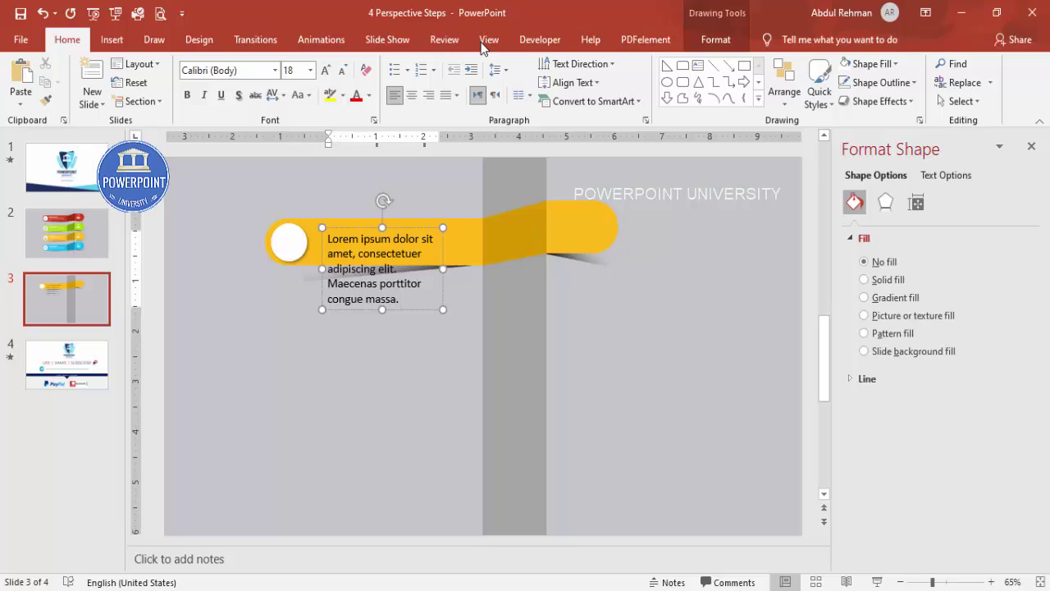
Reduce the placeholder text's font size to 11
key("Escape")
key("ctrl+shift+comma")
key("ctrl+shift+comma")
key("ctrl+shift+comma")
key("ctrl+shift+comma")
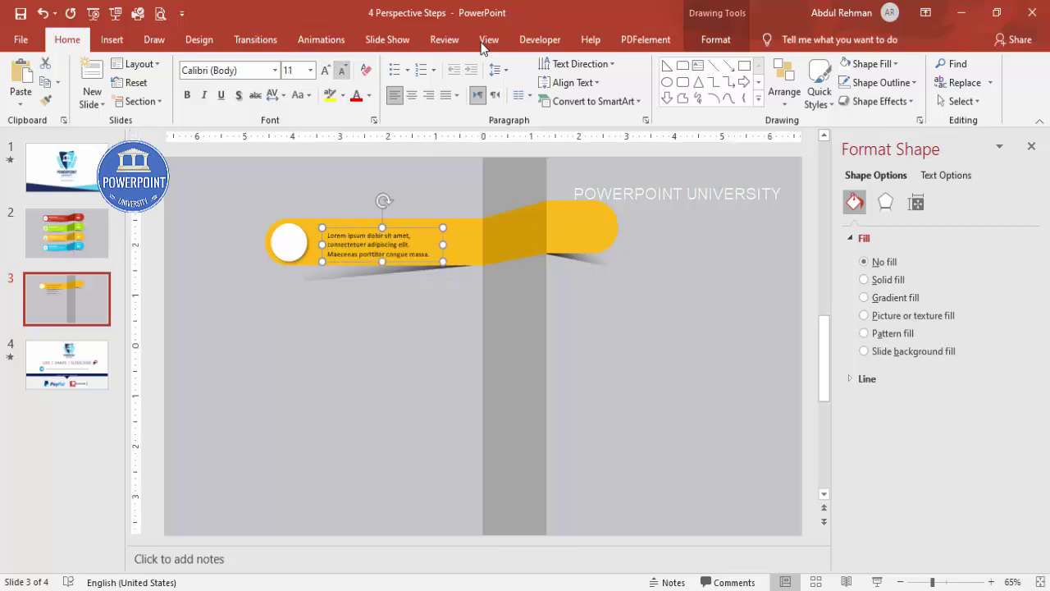
Widen the placeholder text box and position it beside the white circle, vertically centered on the left bar
key("shift+Right")
key("shift+Right")
key("shift+Right")
key("shift+Right")
left_click_drag(445, 232, 430, 223)
key("Down")
key("Down")
key("Down")
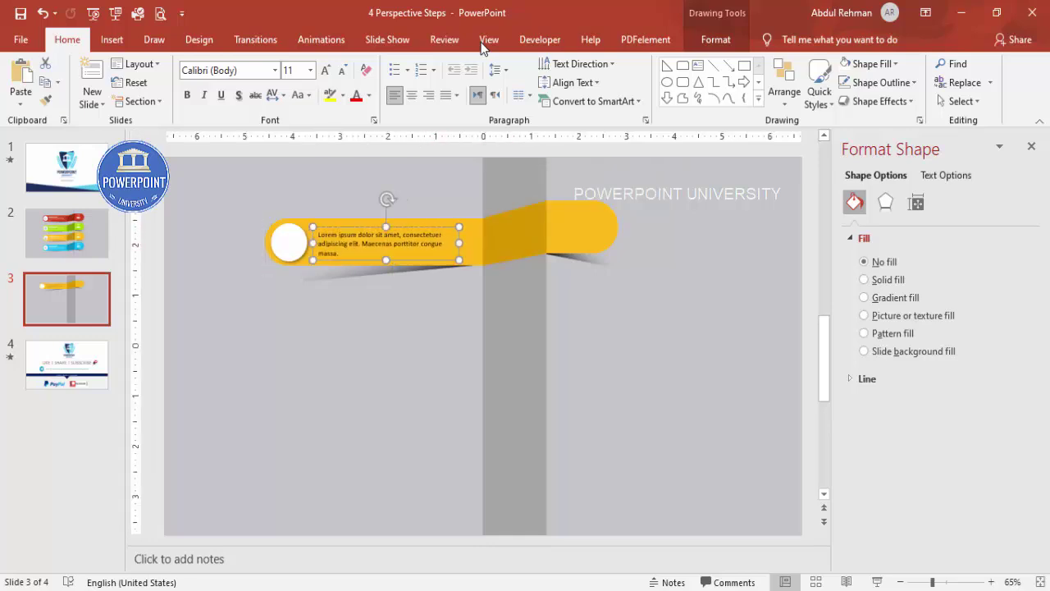
key("Escape")
Add a text box reading STEP on the right bar
key("alt+n")
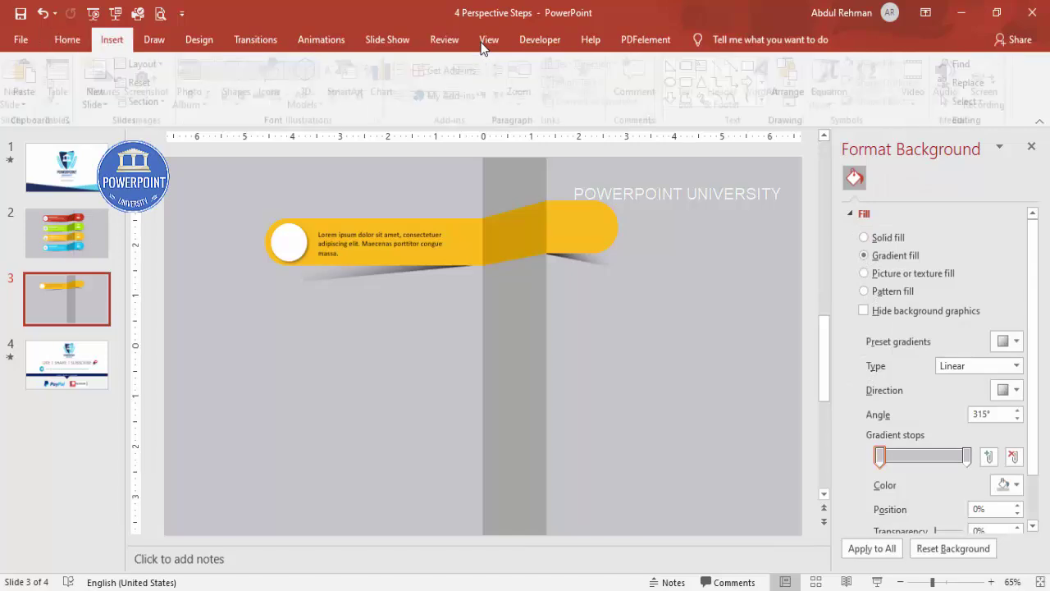
key("x")
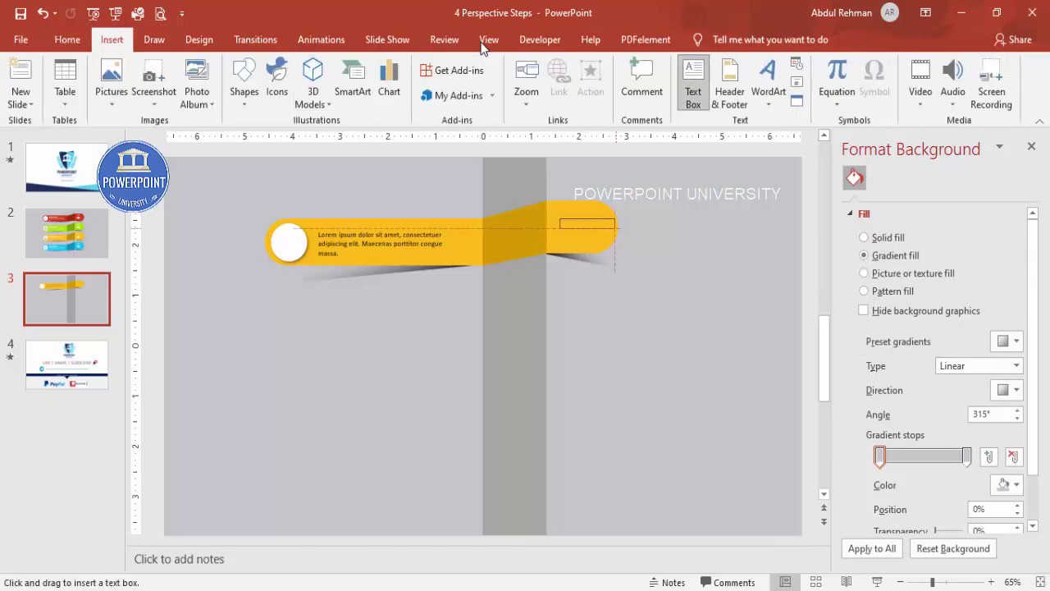
type("STEP")
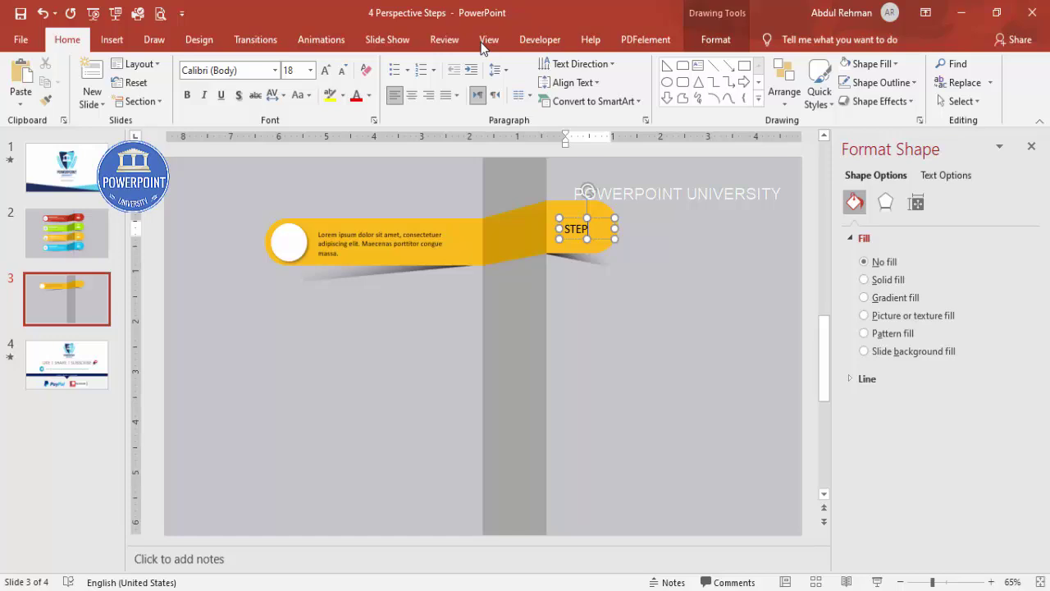
key("Escape")
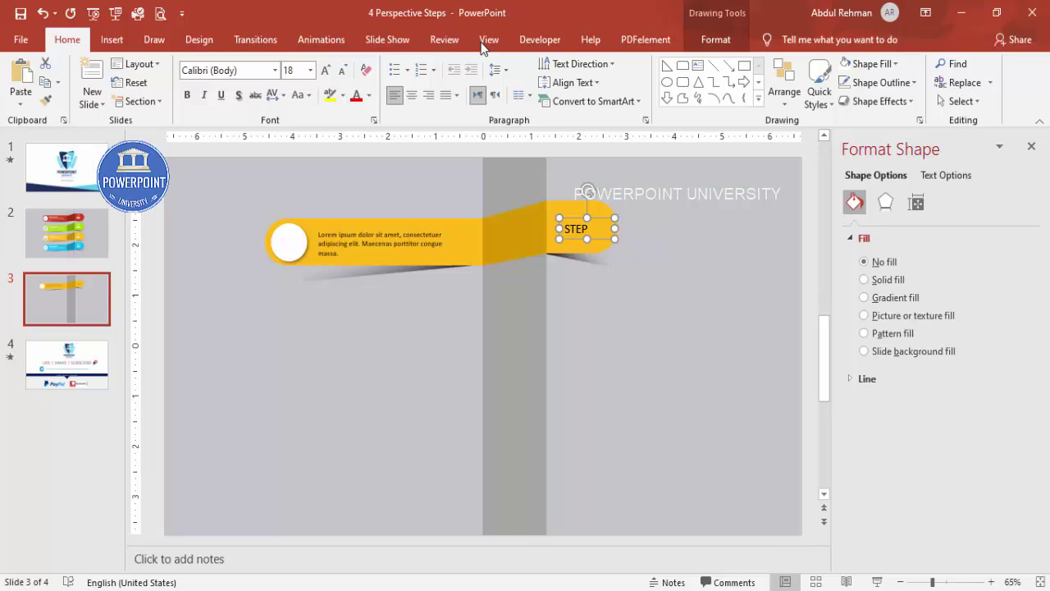
Make the STEP label bold and centered, and place it in the upper half of the right bar
key("ctrl+b")
key("ctrl+e")
key("Right")
key("Right")
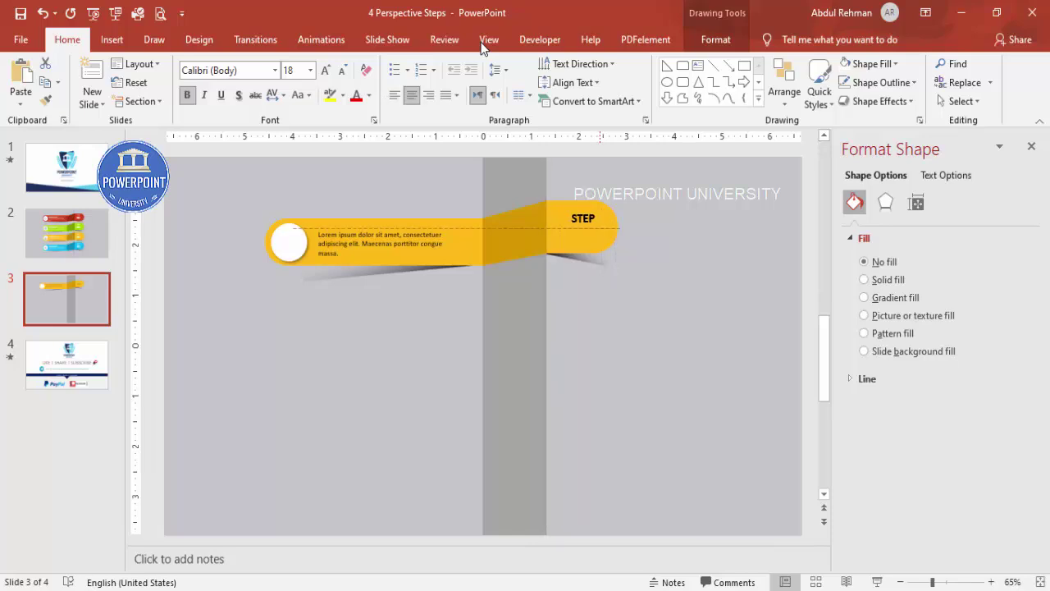
Add a text box reading 01 below the right bar, with bold, centered text
key("alt+n")
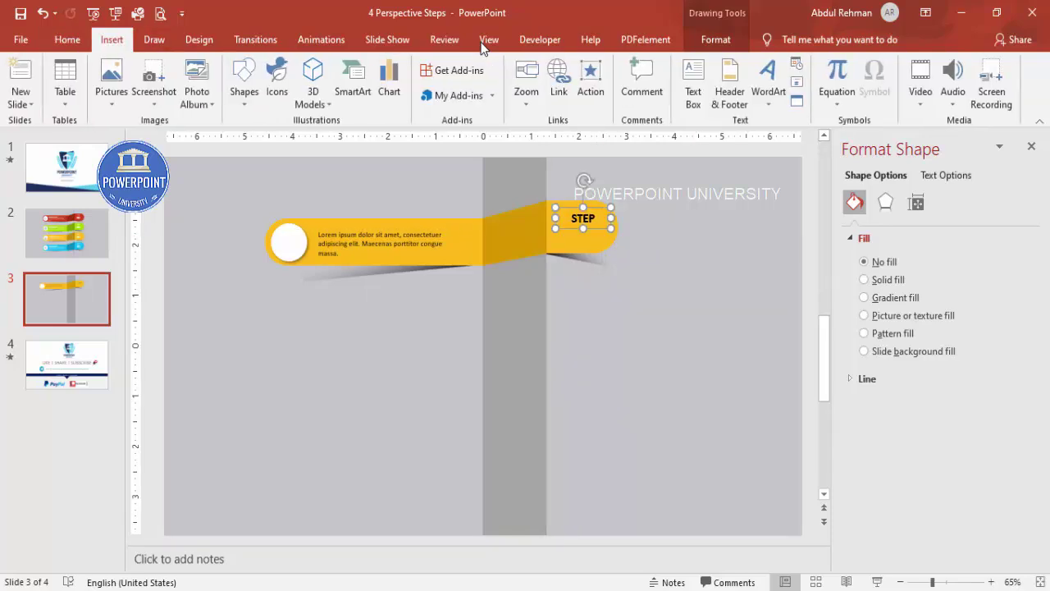
key("x")
left_click_drag(565, 296, 616, 325)
type("01")
key("Escape")
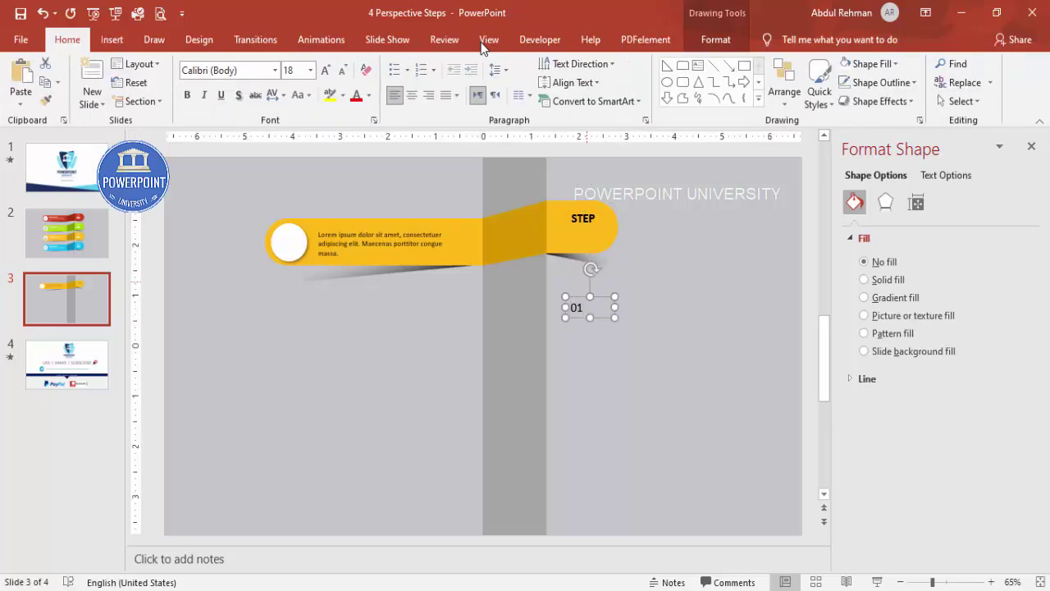
key("ctrl+e")
key("ctrl+b")
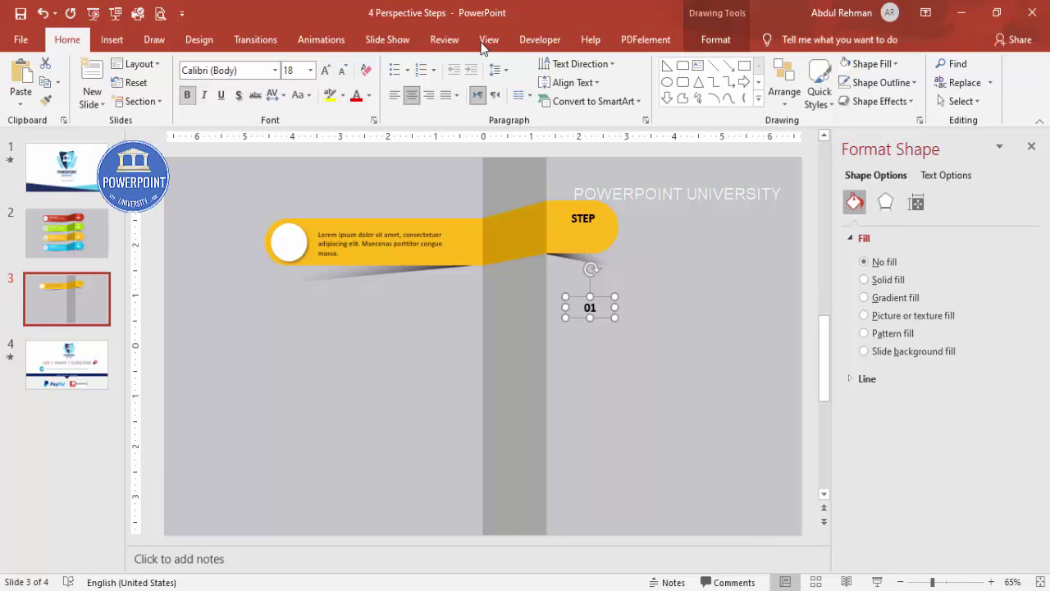
Enlarge the 01 text to font size 44 and place it directly beneath the STEP label on the right bar
key("ctrl+shift+period")
key("ctrl+shift+period")
key("ctrl+shift+period")
key("ctrl+shift+period")
key("ctrl+shift+period")
key("ctrl+shift+period")
key("ctrl+shift+period")
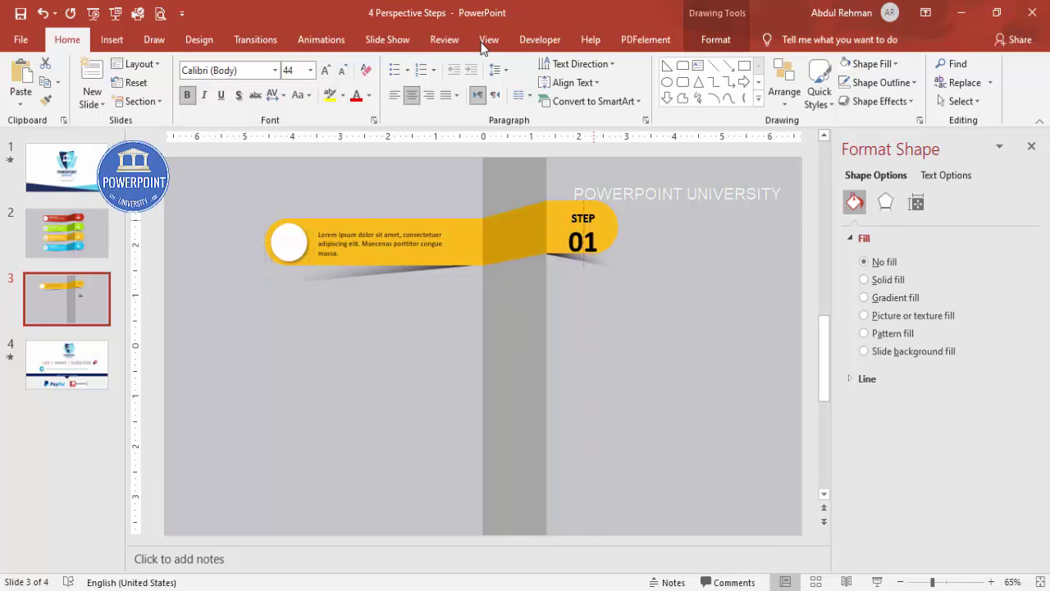
Move the STEP and 01 text boxes together slightly up and left on the right bar
left_click_drag(661, 278, 557, 184)
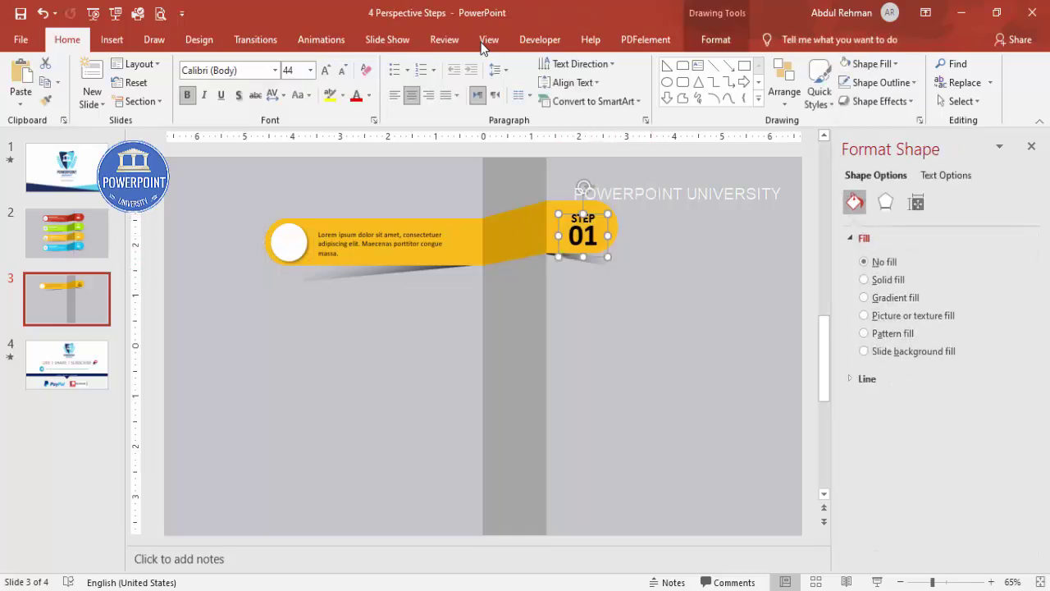
key("ctrl+z")
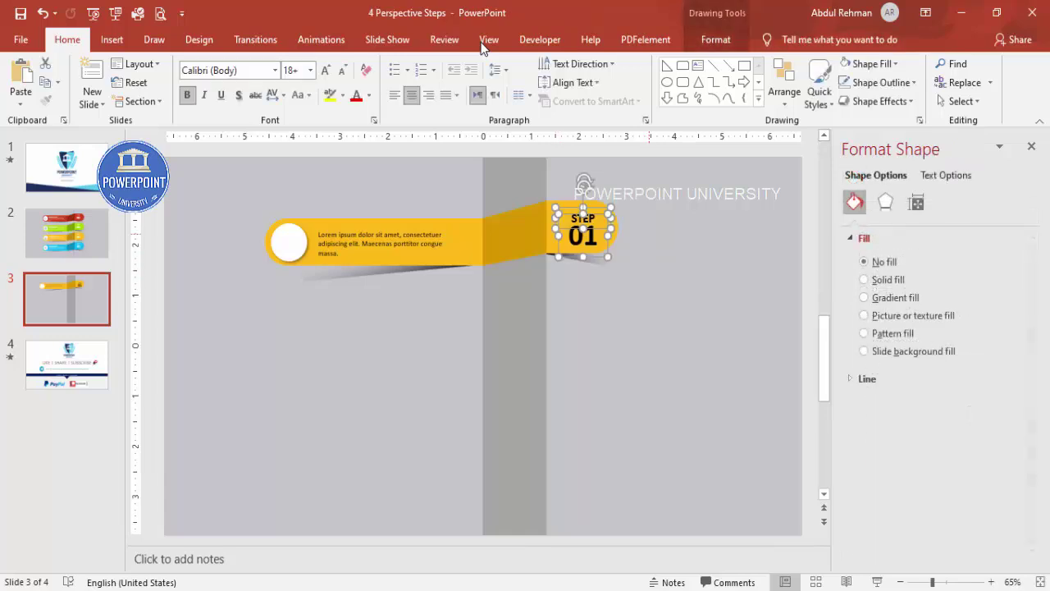
key("ctrl+Up")
key("ctrl+Up")
key("ctrl+Up")
key("ctrl+Up")
key("ctrl+Left")
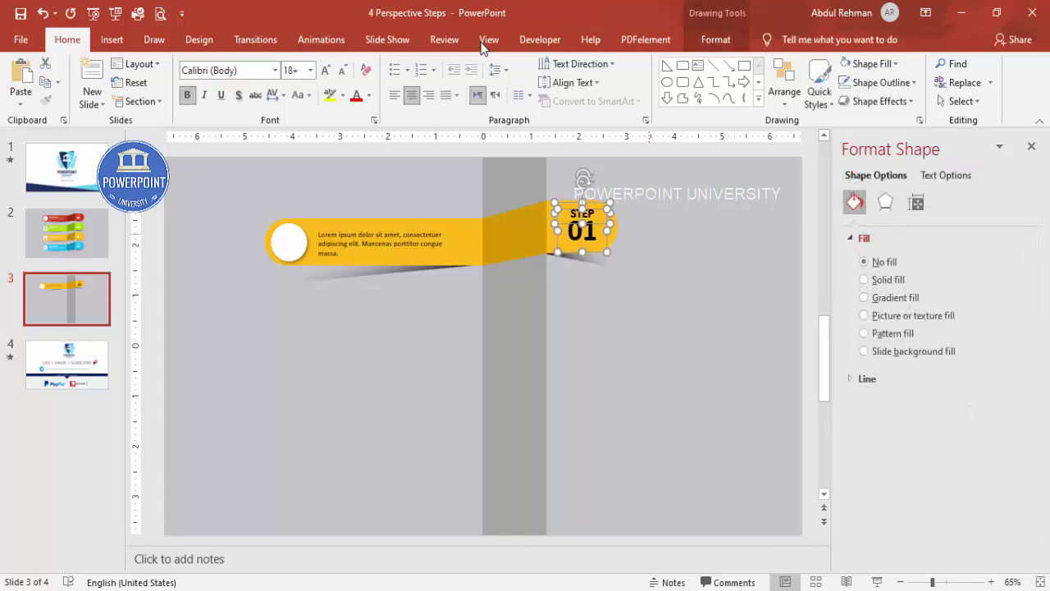
key("Escape")
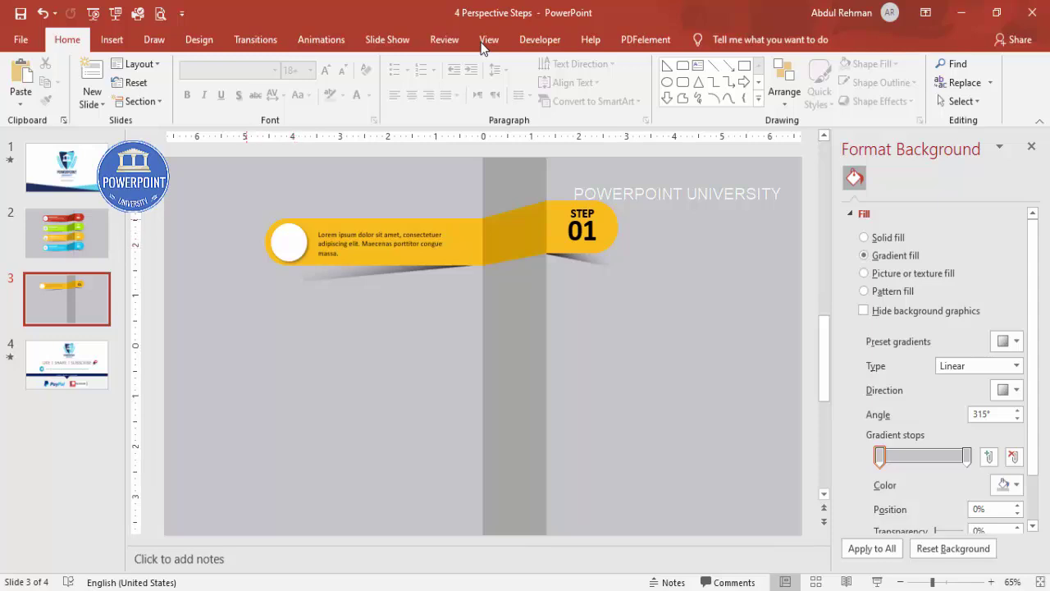
Duplicate the complete ribbon three times down the center strip to make a stack of four
key("ctrl+a")
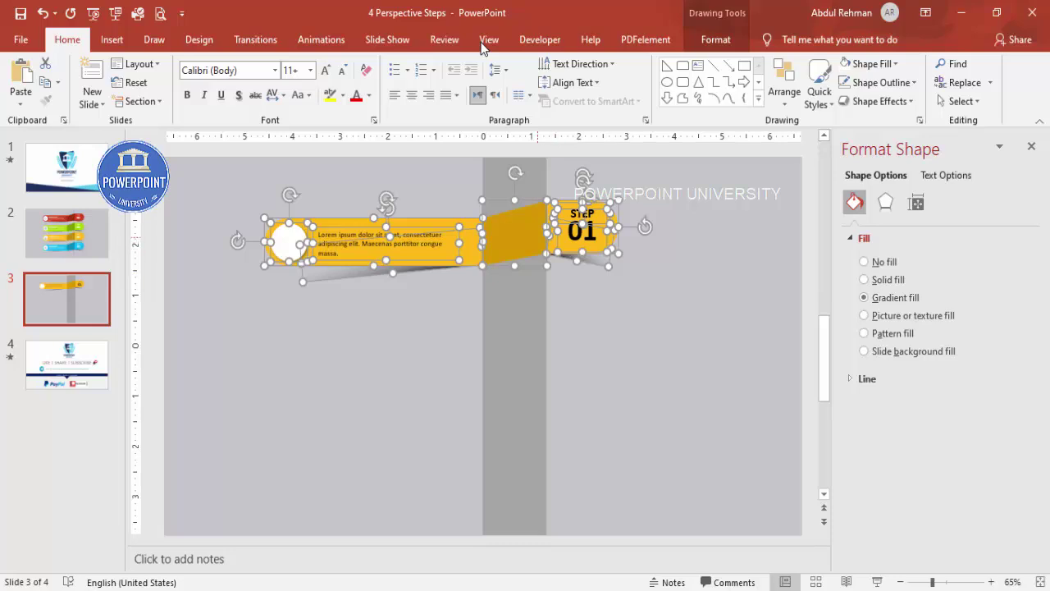
left_click_drag(514, 242, 521, 462)
left_click(689, 328)
Change the step numbers on the second and third ribbons to 02 and 03
left_click(582, 307)
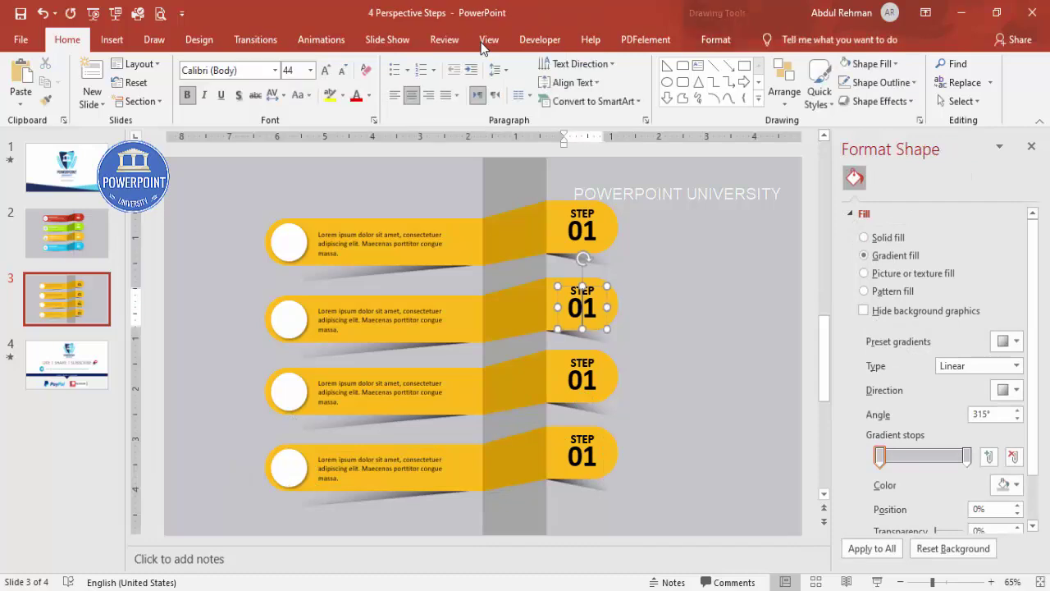
key("Delete")
type("2")
left_click(595, 380)
key("BackSpace")
type("3")
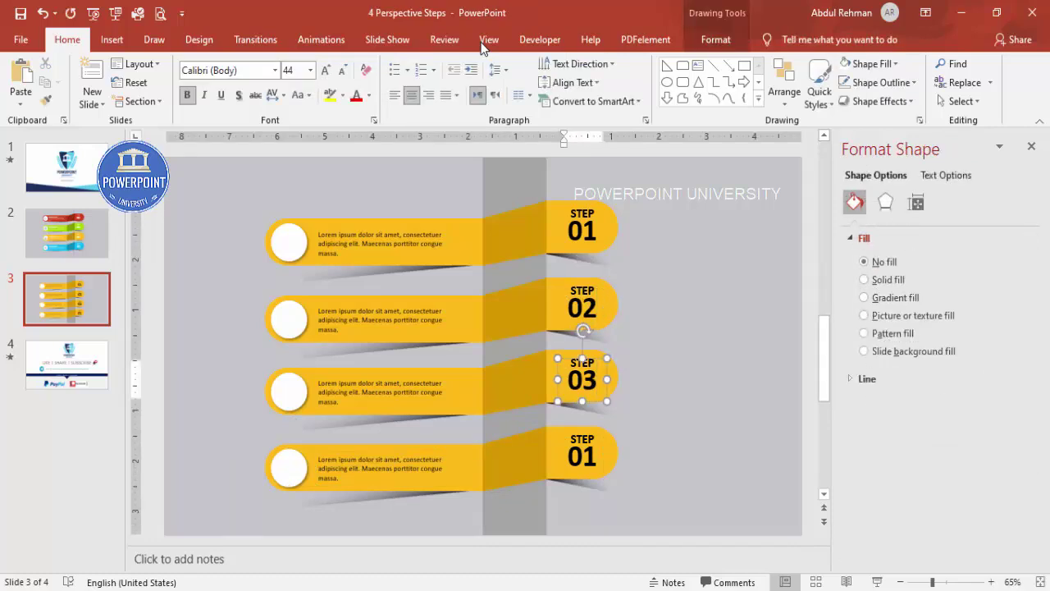
Change the step number on the fourth ribbon to 04
key("Escape")
key("Tab")
key("F2")
key("BackSpace")
type("4")
key("Escape")
key("Escape")
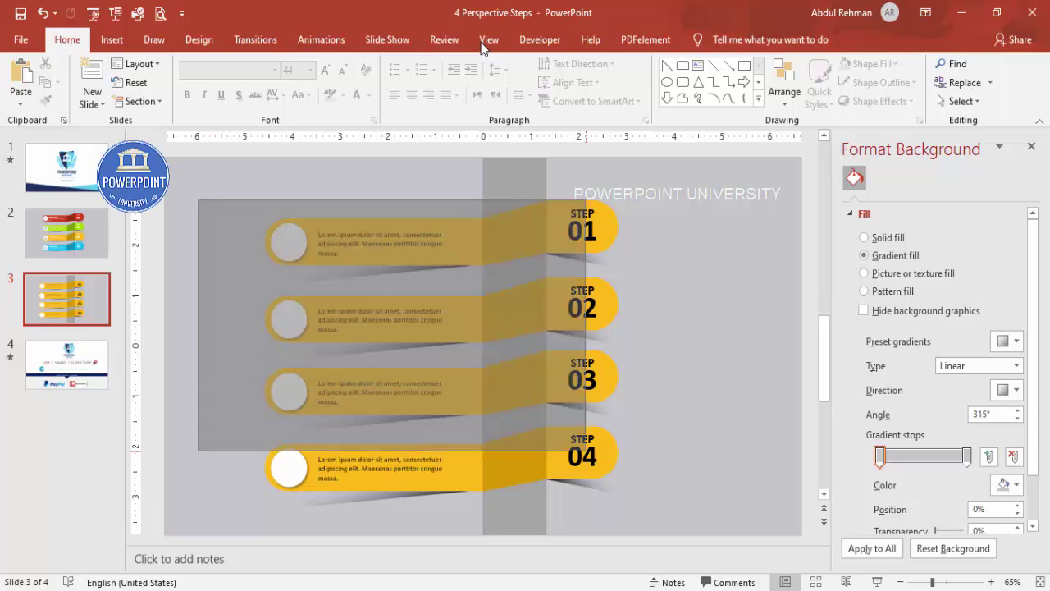
Move all four ribbons slightly up on the slide, leaving the gray center strip in place
key("ctrl+a")
key("Up")
key("Up")
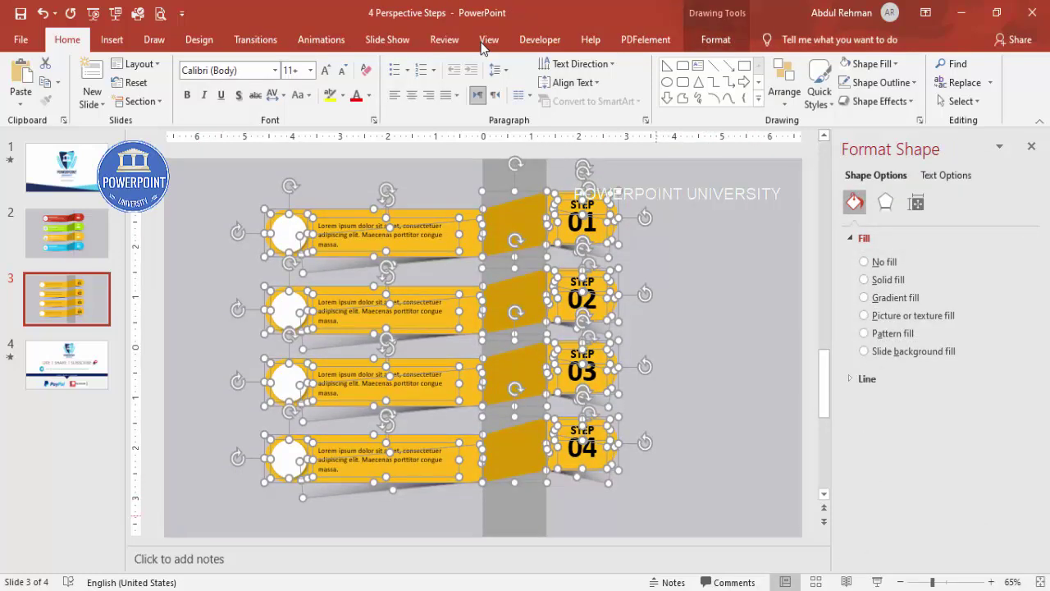
key("Escape")
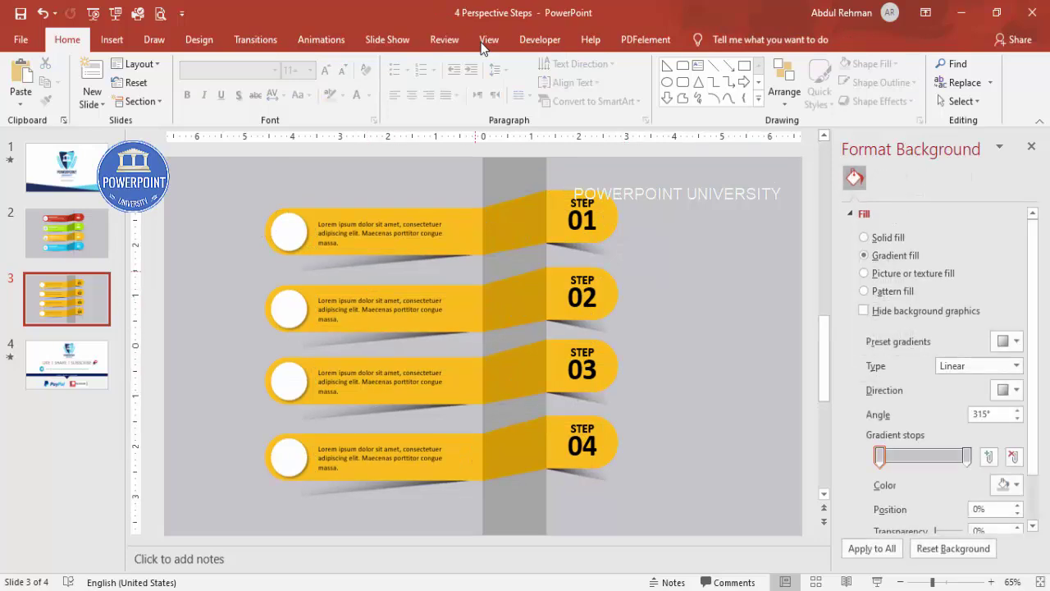
Fill the left and right bars of the second ribbon with bright cyan blue
key("Tab")
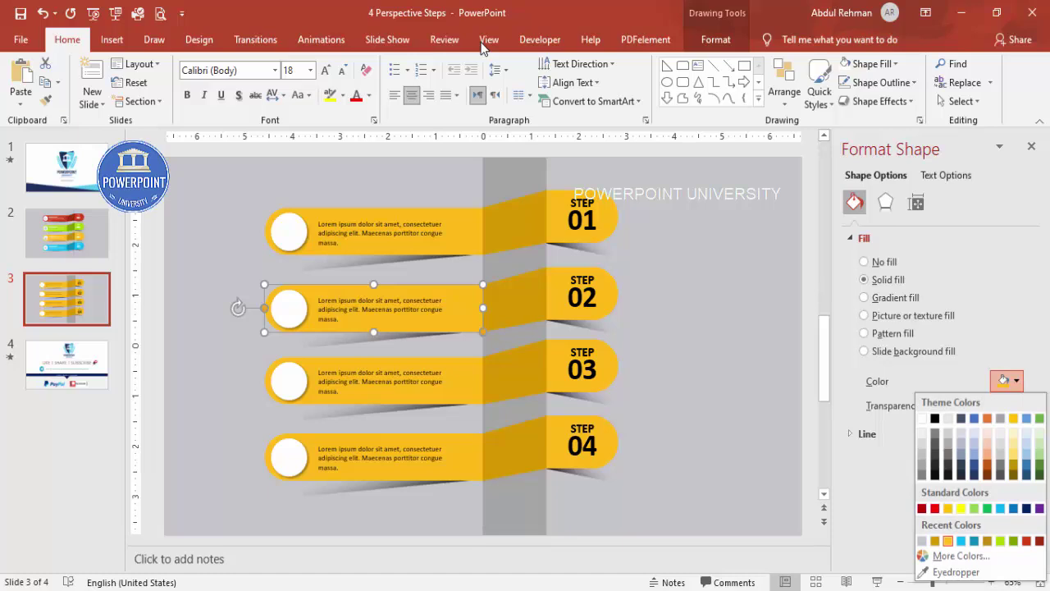
left_click(961, 541)
left_click(613, 288)
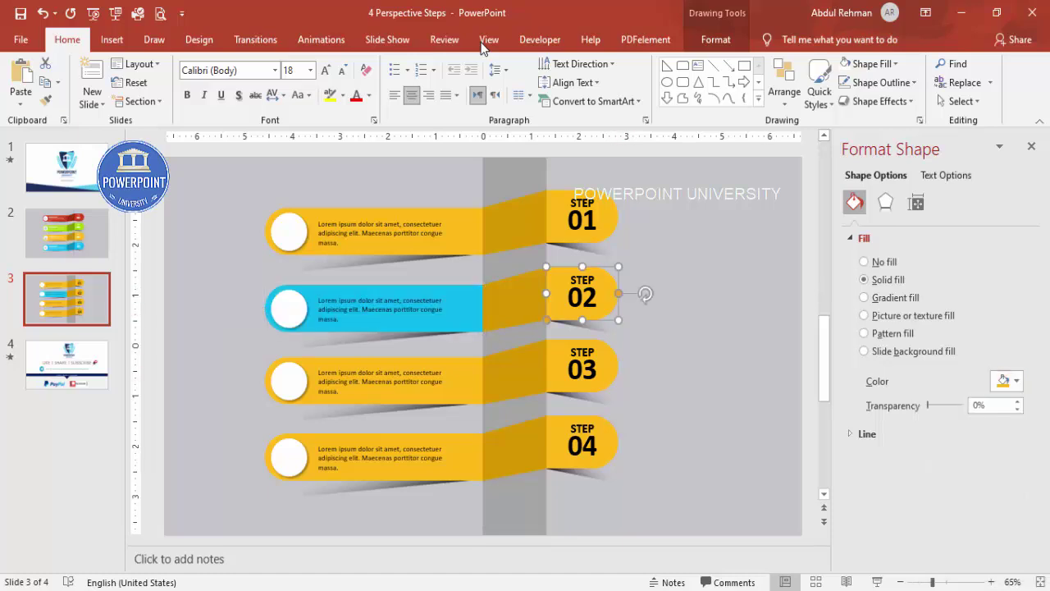
left_click(1007, 380)
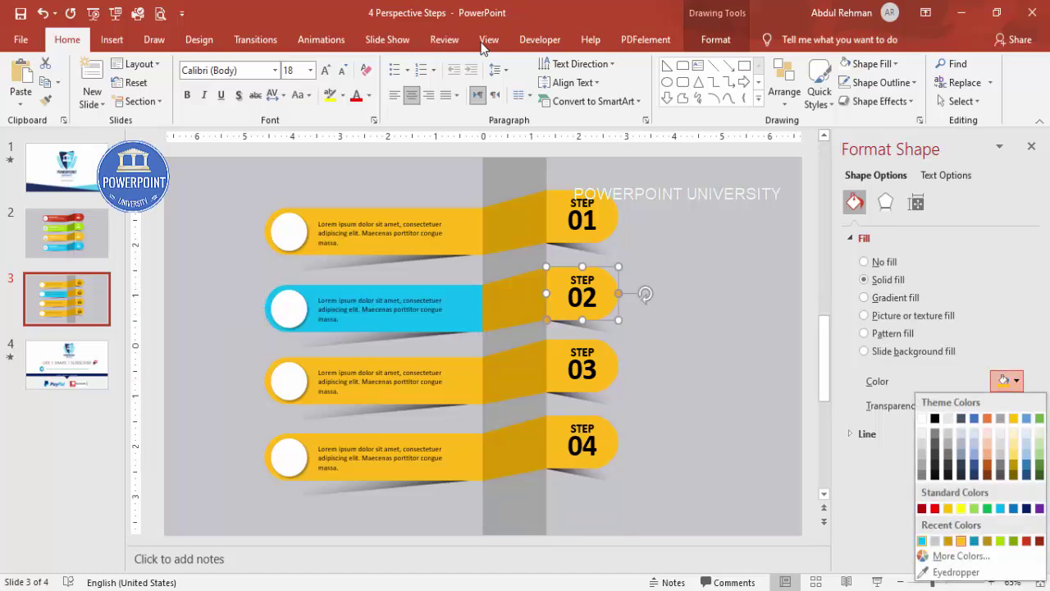
left_click(922, 541)
Fill the slanted middle section of the second ribbon with a darker blue
left_click(530, 314)
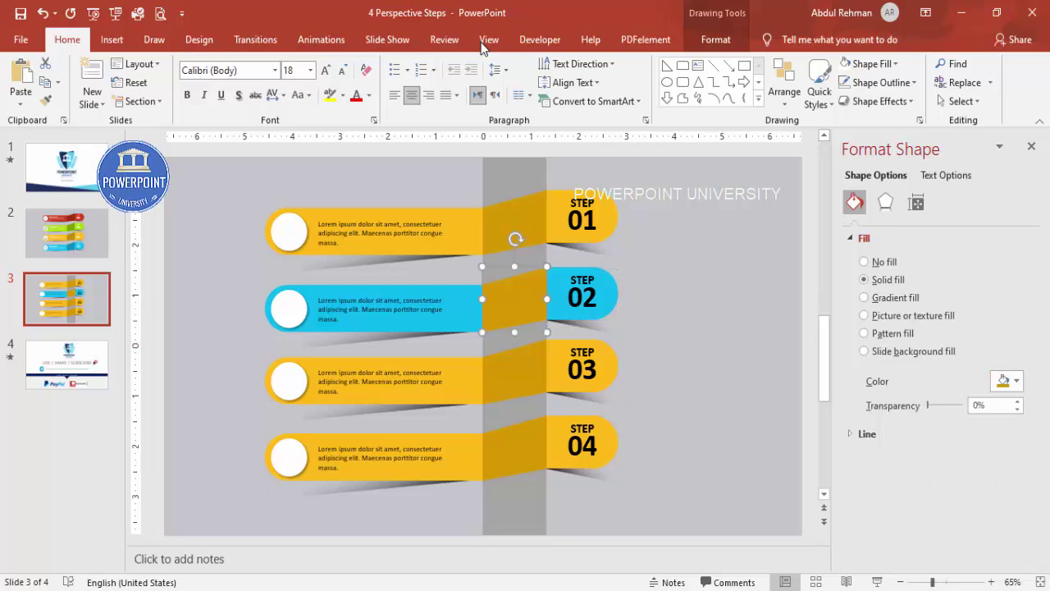
left_click(1008, 380)
left_click(973, 541)
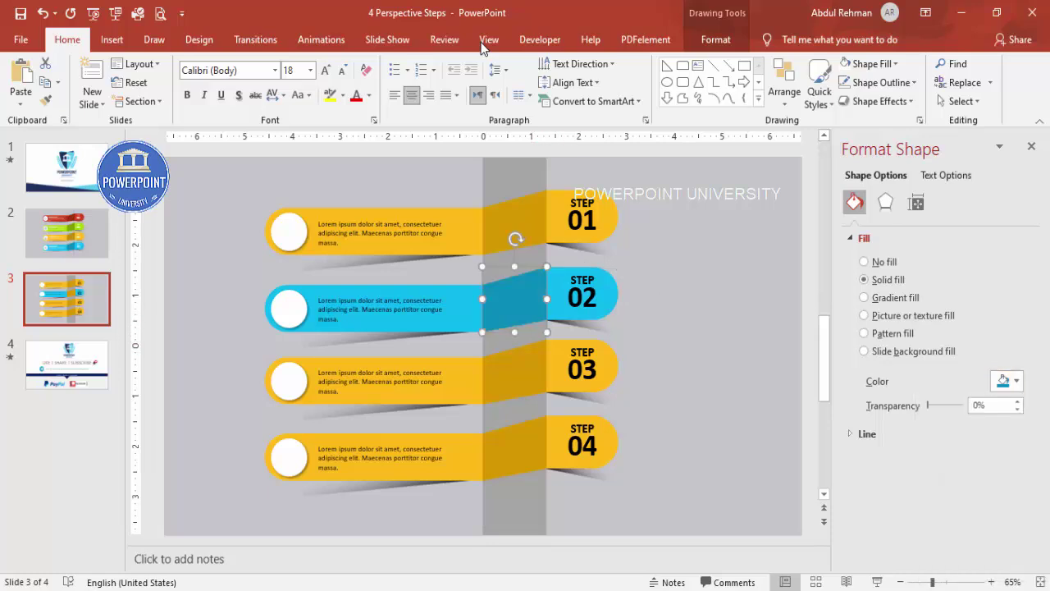
key("Escape")
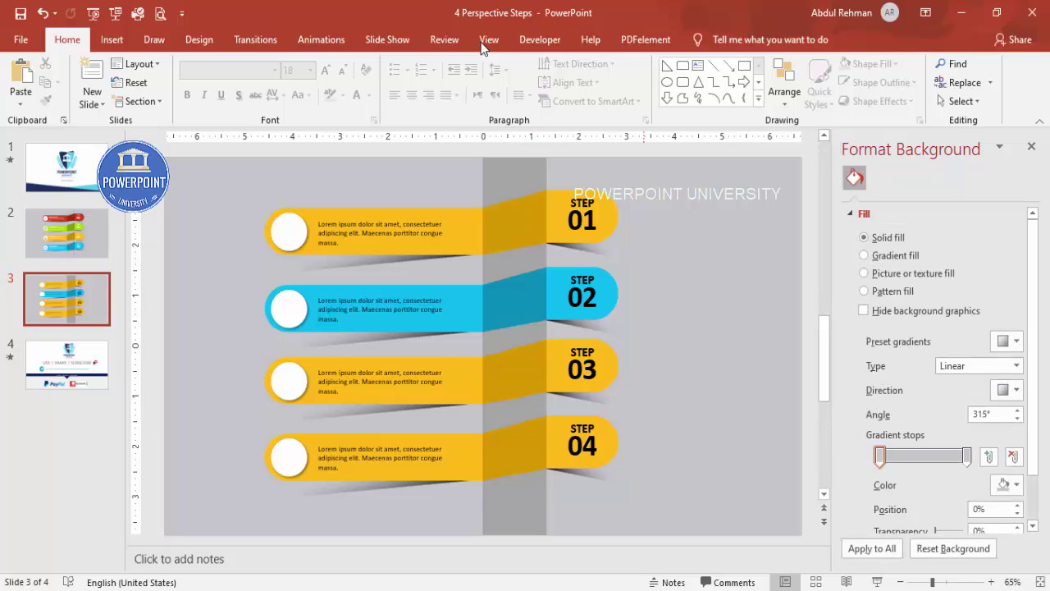
Group the right bar, STEP label, number and shadow of each ribbon as one object per row
key("ctrl+z")
key("ctrl+z")
key("ctrl+z")
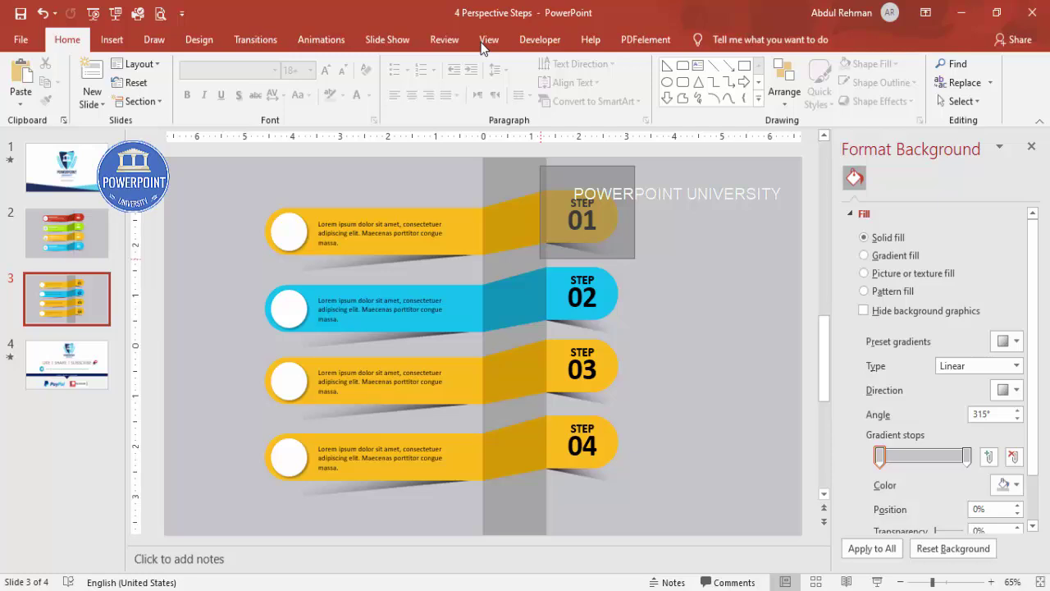
left_click_drag(541, 260, 540, 260)
Group the left bar, circle, placeholder text and shadow of each of the four ribbons, one group per row
left_click_drag(217, 413, 503, 537)
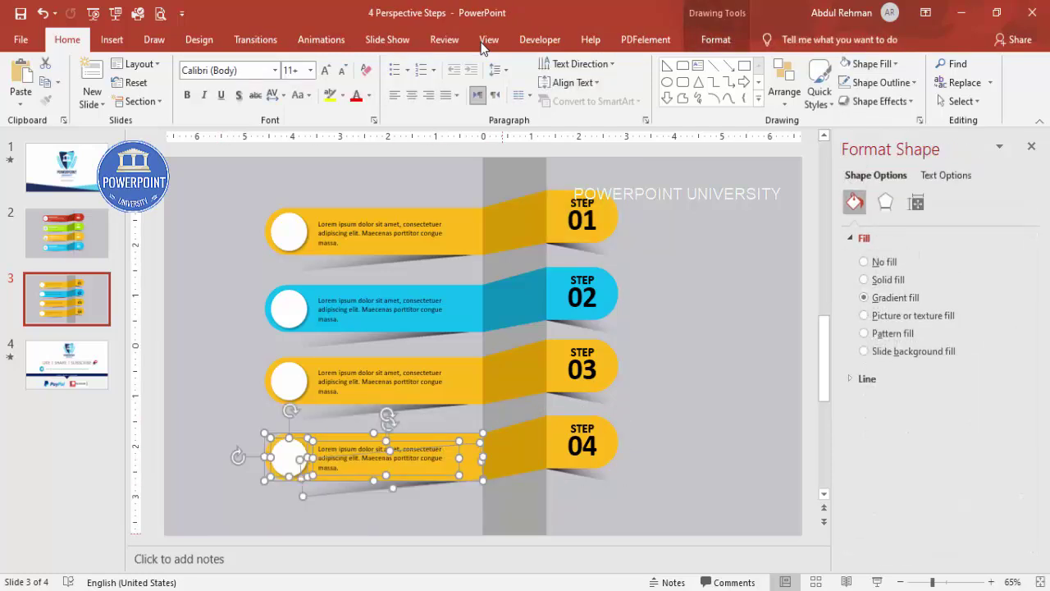
key("ctrl+g")
left_click_drag(229, 338, 525, 444)
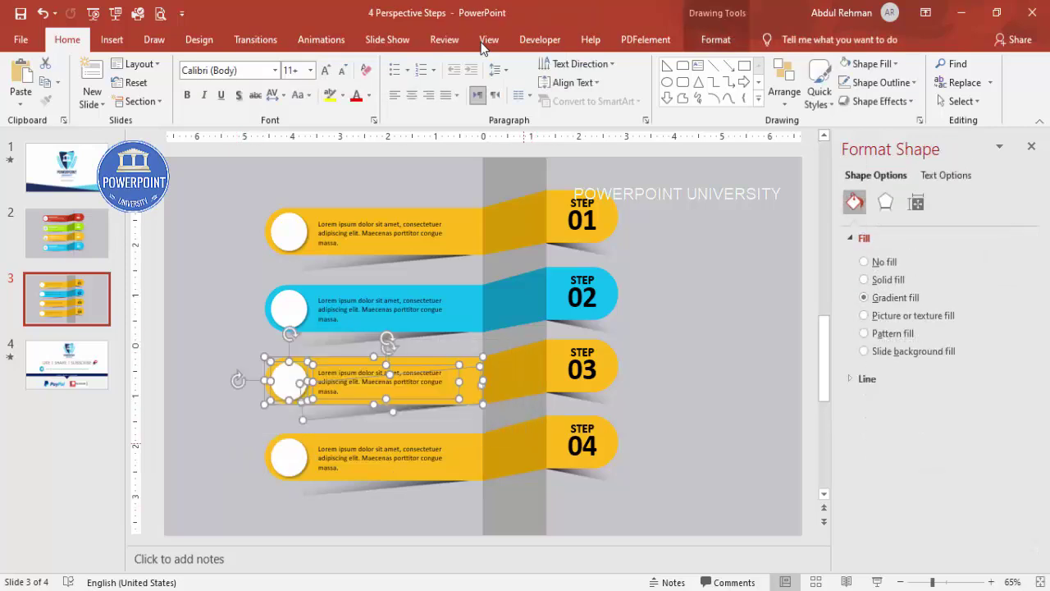
key("ctrl+g")
left_click_drag(233, 256, 526, 375)
left_click_drag(225, 186, 522, 261)
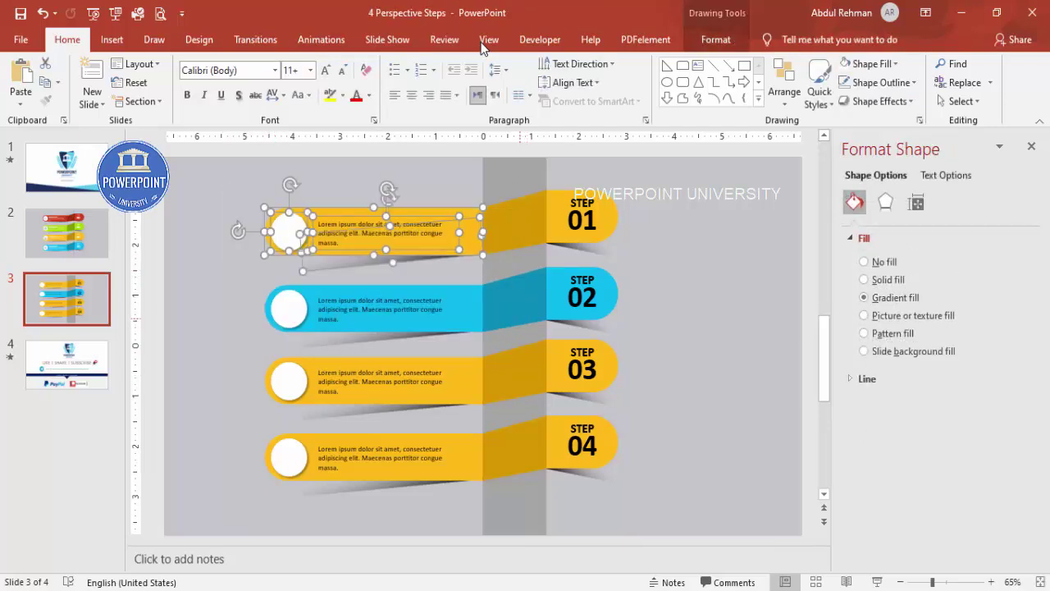
key("ctrl+g")
Close the shape formatting pane and show the Animation Pane
key("Tab")
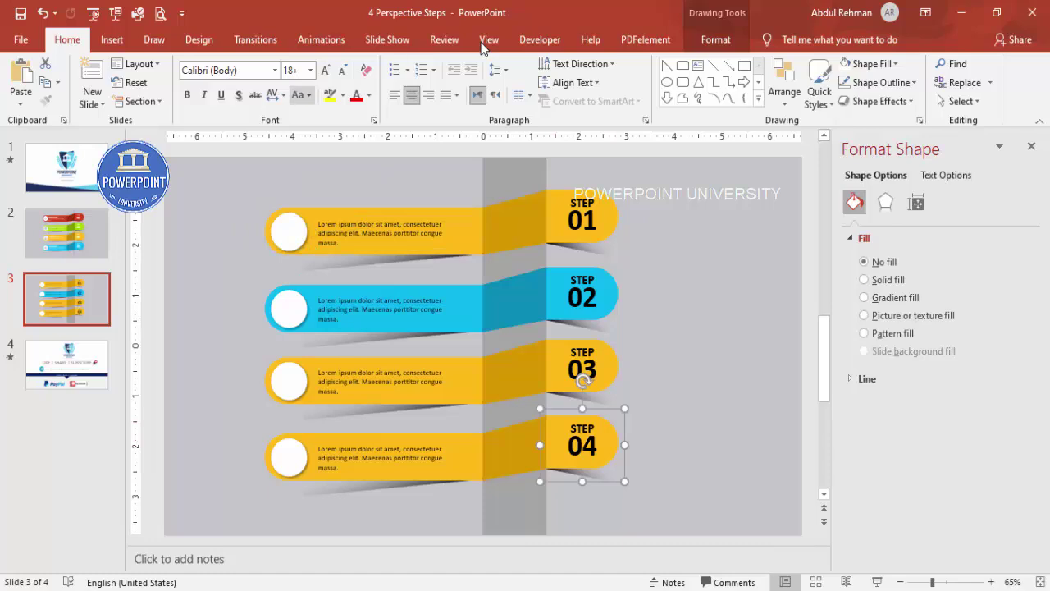
left_click(321, 39)
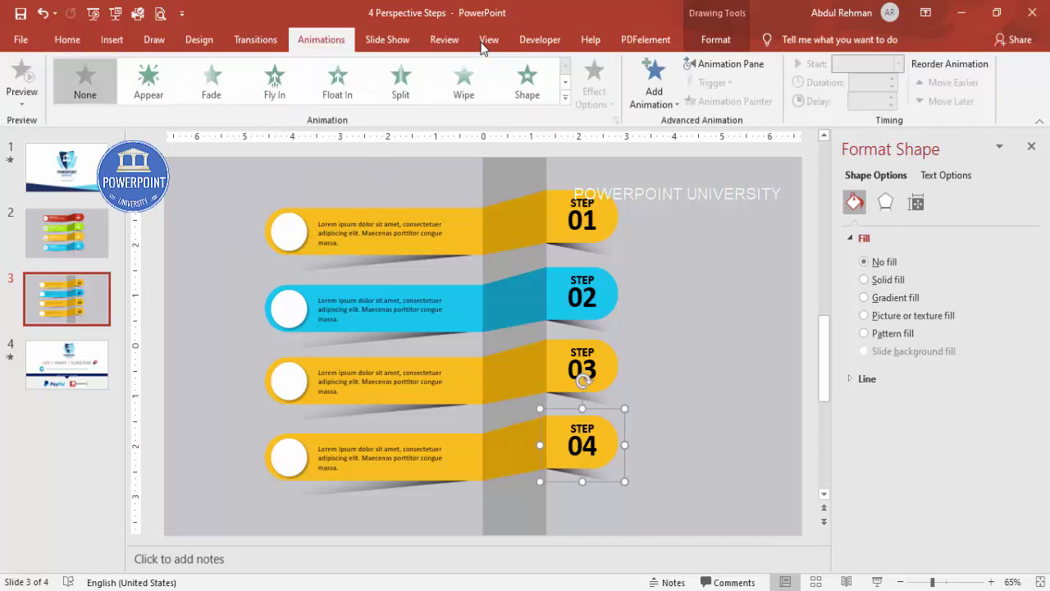
left_click(1031, 146)
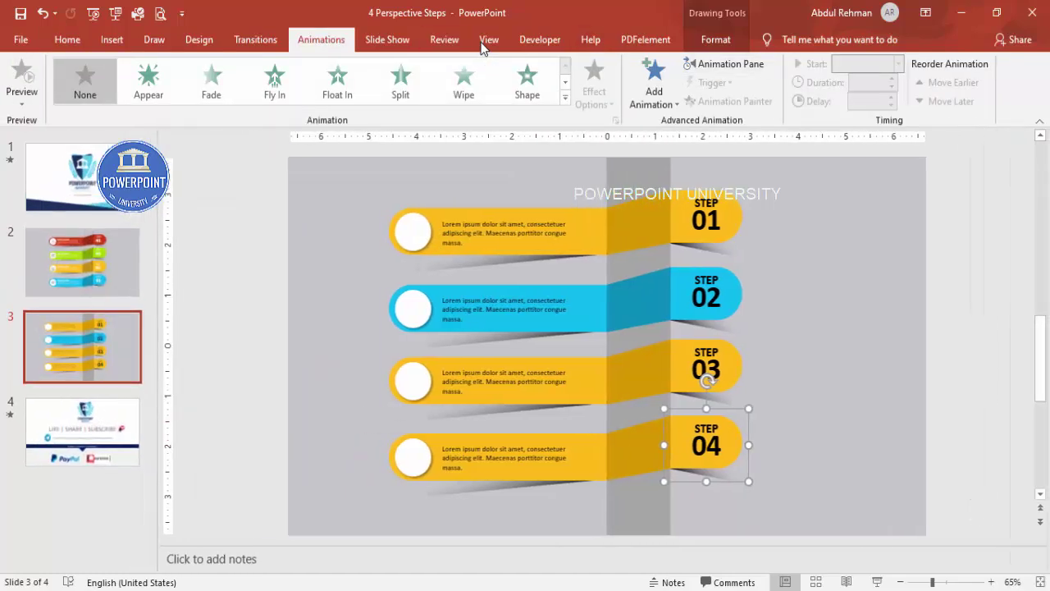
left_click(724, 64)
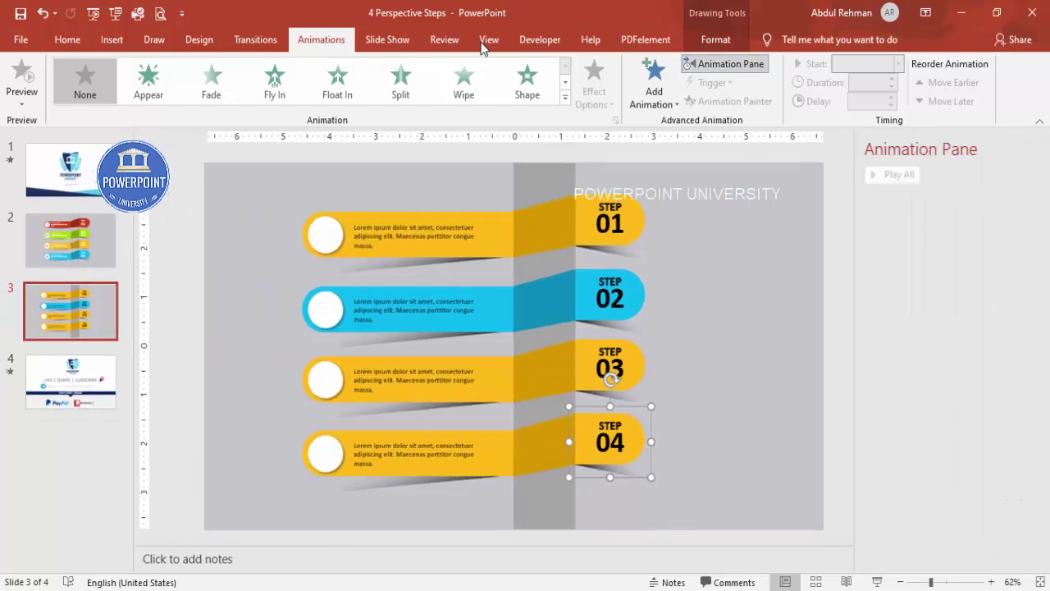
Apply a Wipe animation with the direction From Right to the STEP 01 group
key("Tab")
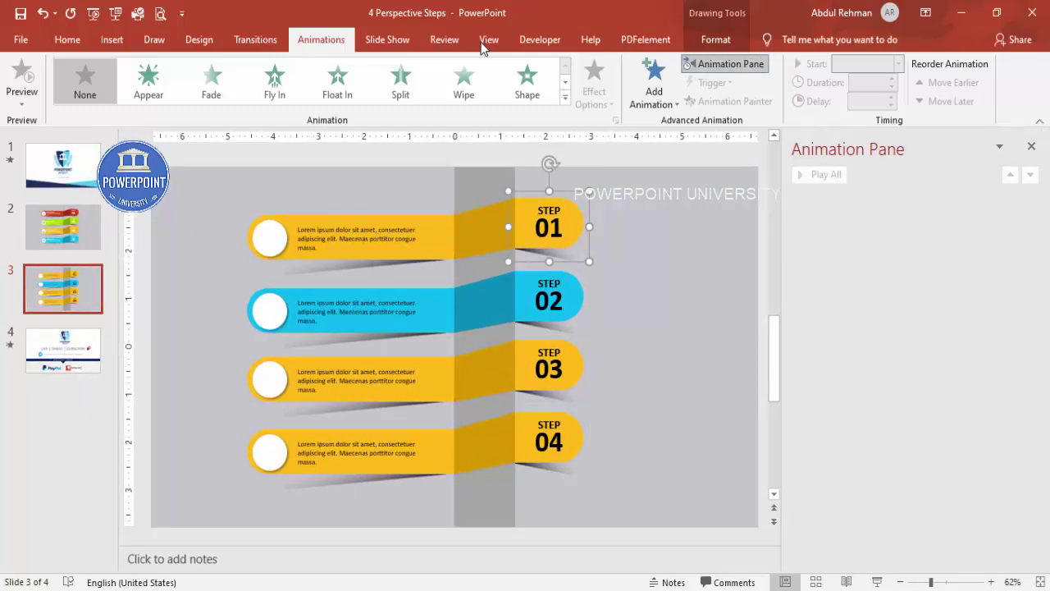
left_click(463, 82)
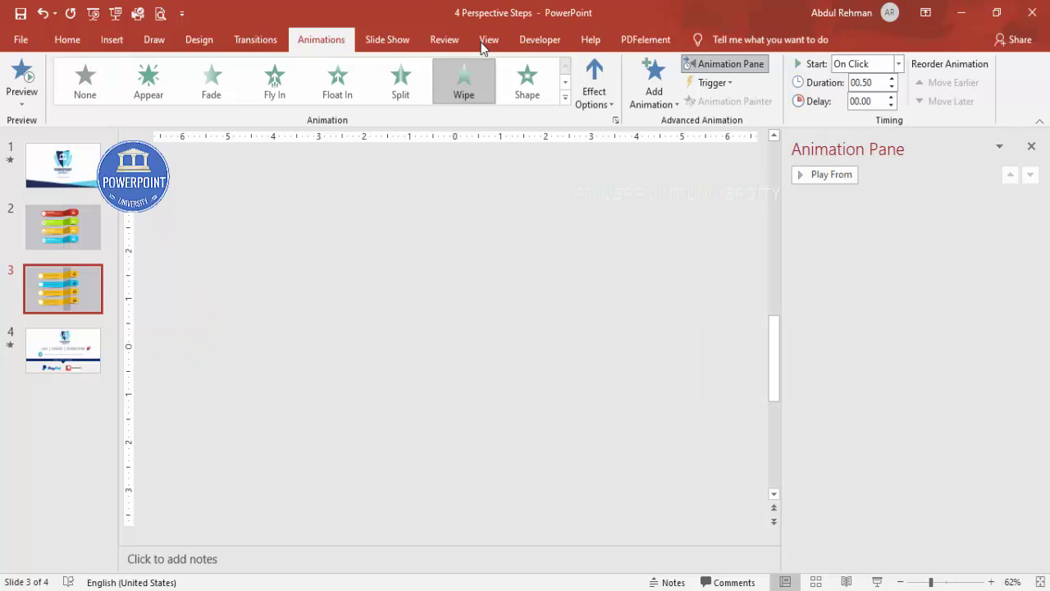
key("alt+a")
key("e")
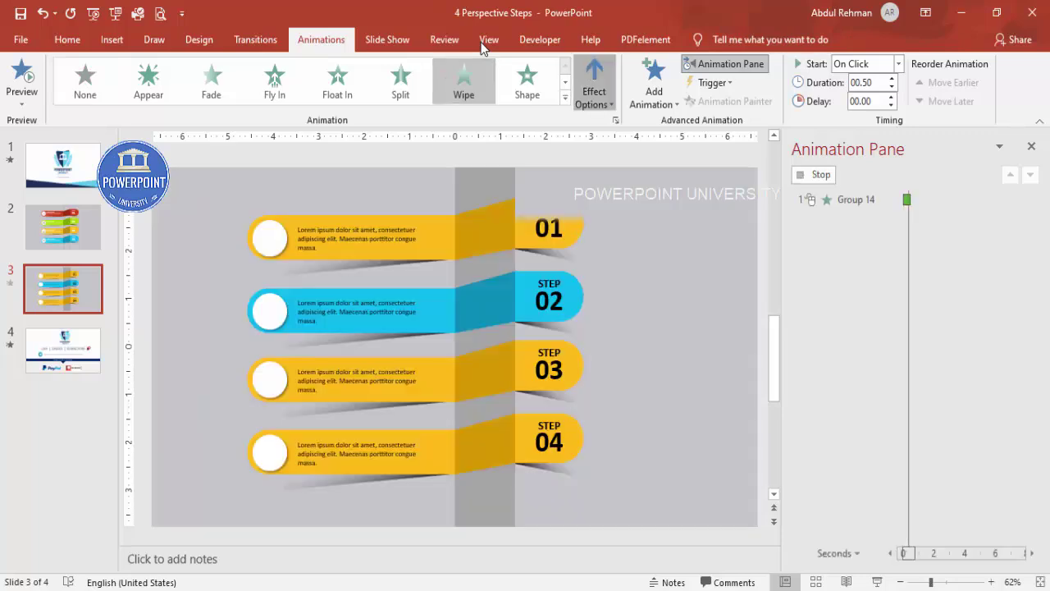
key("Down")
key("Down")
key("Return")
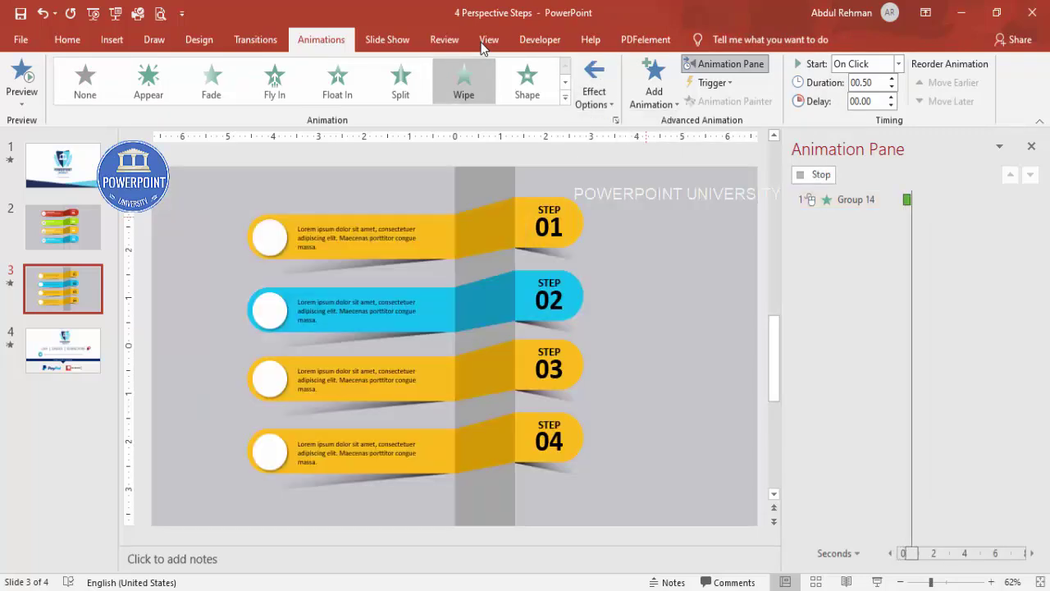
key("Escape")
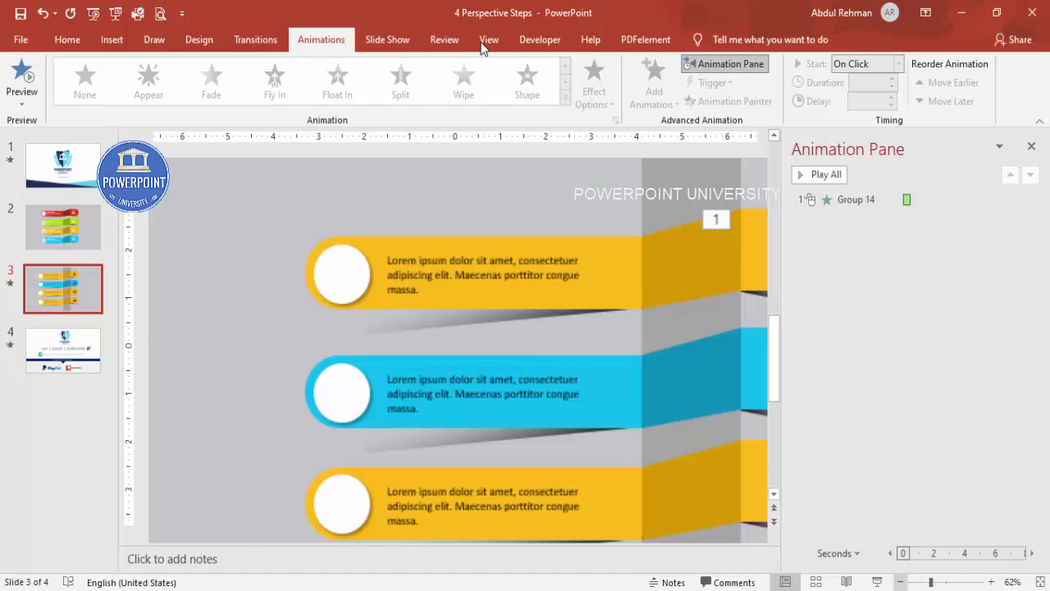
Apply a Wipe animation to the first ribbon's slanted middle section and left group, and open its direction options
left_click(901, 582)
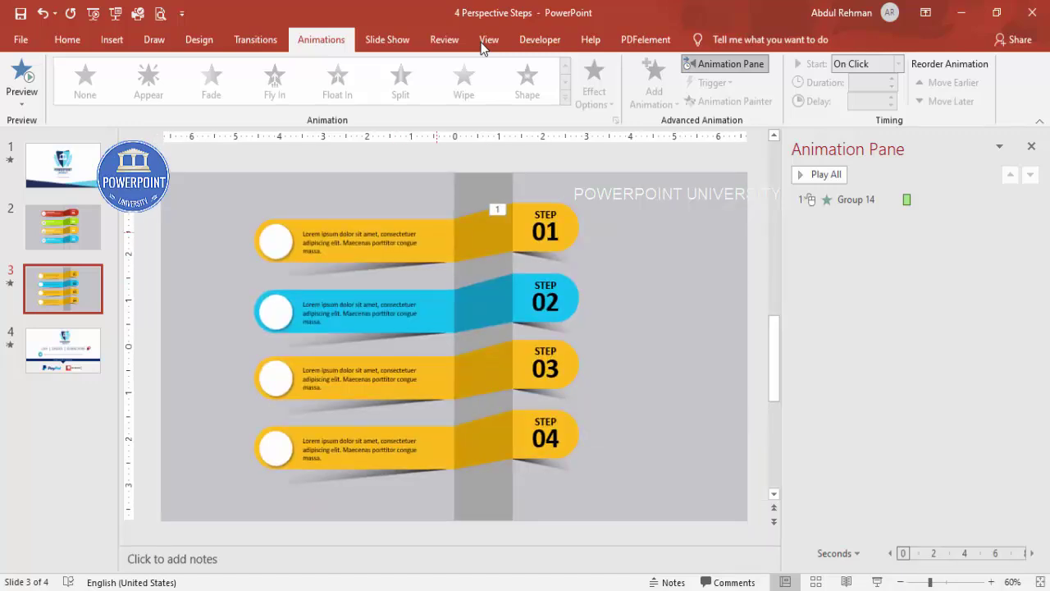
left_click(486, 248)
left_click(440, 226, "shift")
left_click(464, 82)
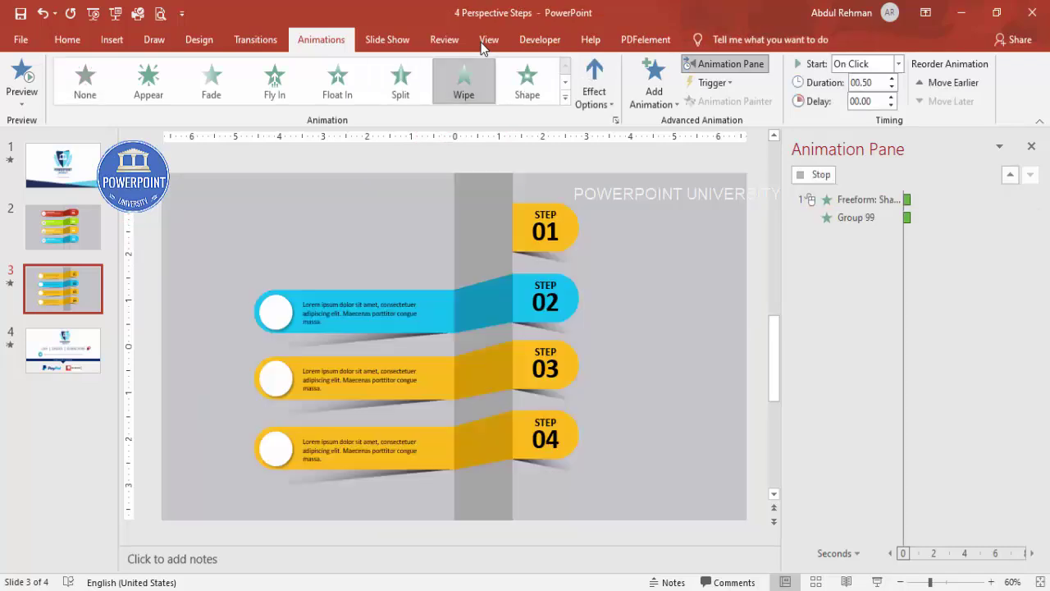
left_click(594, 84)
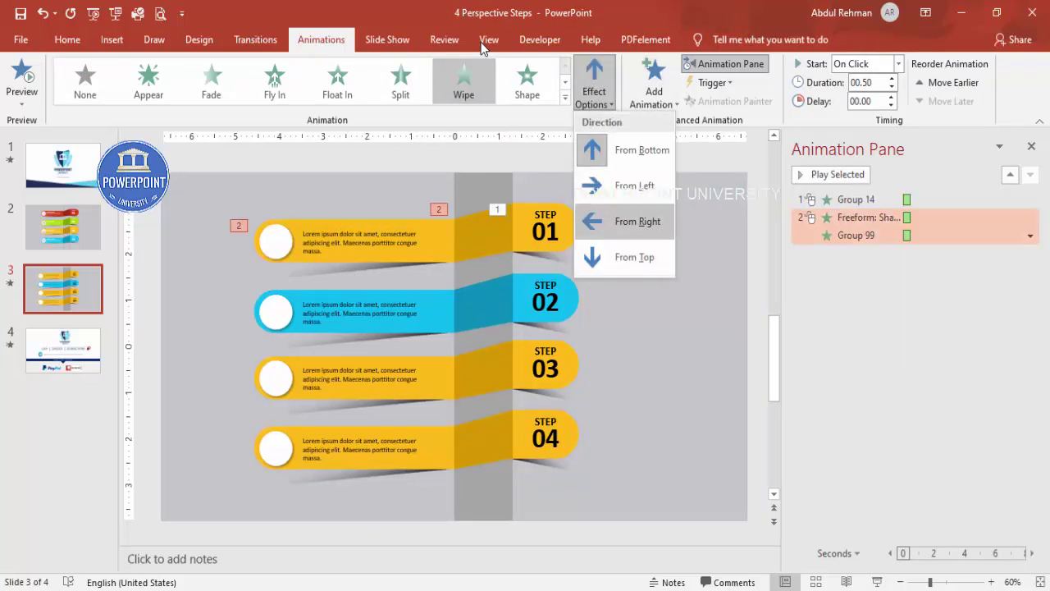